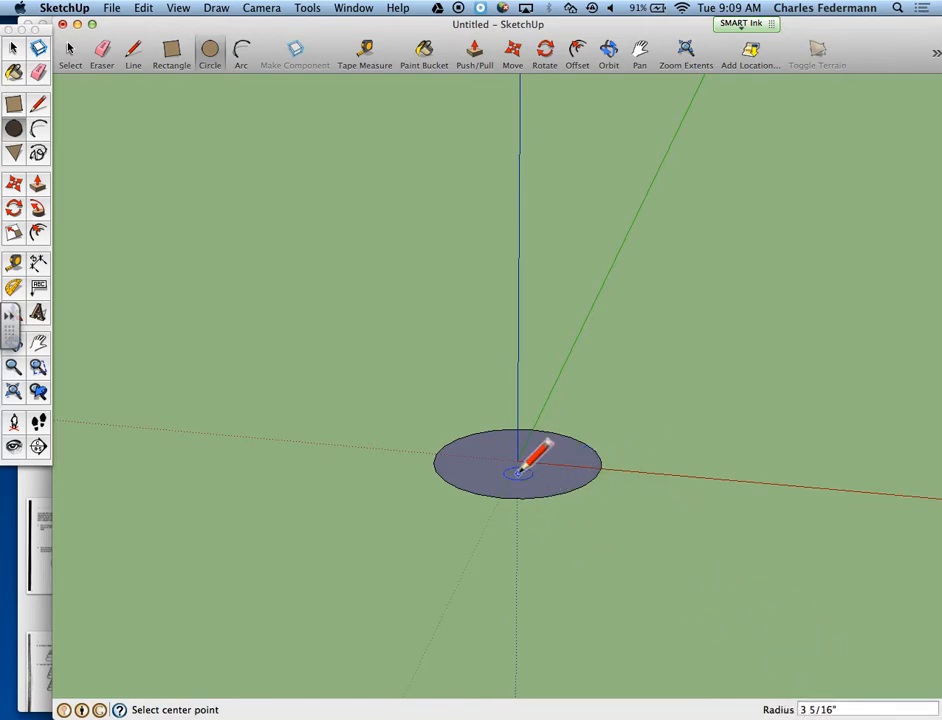
Set the radius of the circle drawn at the origin to 6 inches
click(853, 708)
text(6)
key(Return)
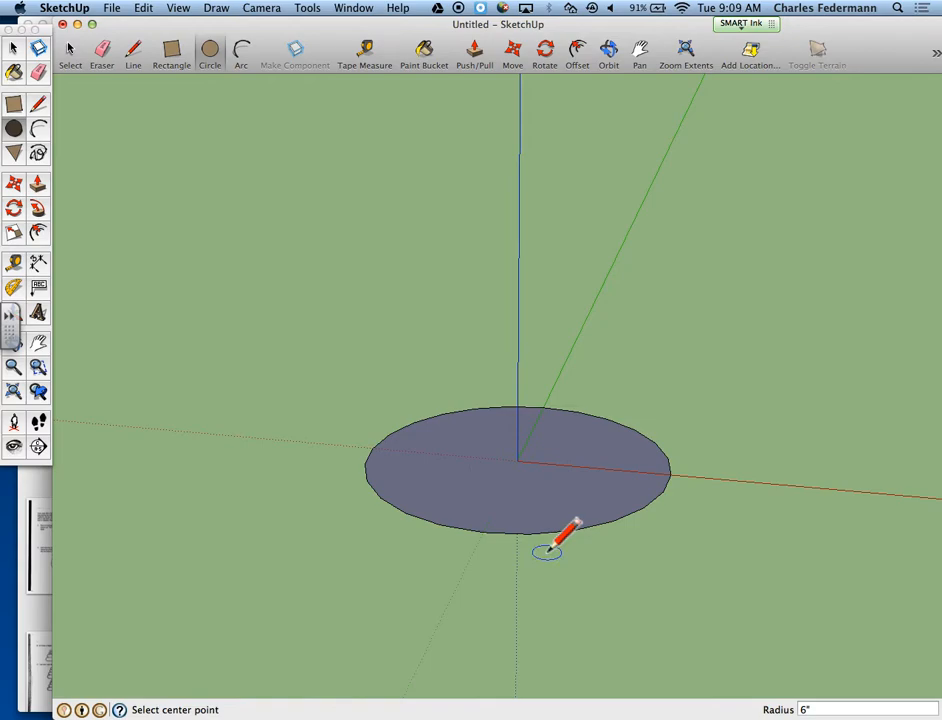
Draw a vertical circle perpendicular to the red axis, centred on the large circle's endpoint on the green axis, with a radius of 1 inch
mouse_move(641, 513)
middle_down()
mouse_move(648, 523)
mouse_move(648, 505)
middle_up()
scroll(648, 505, up, 1)
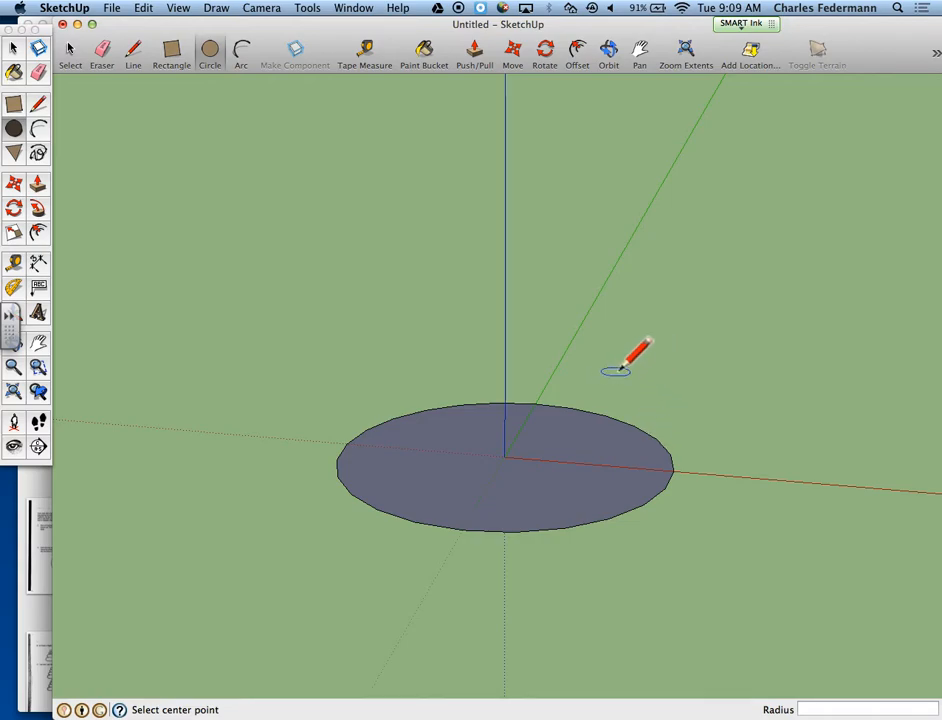
mouse_move(706, 505)
middle_down()
mouse_move(709, 513)
mouse_move(644, 482)
mouse_move(639, 446)
middle_up()
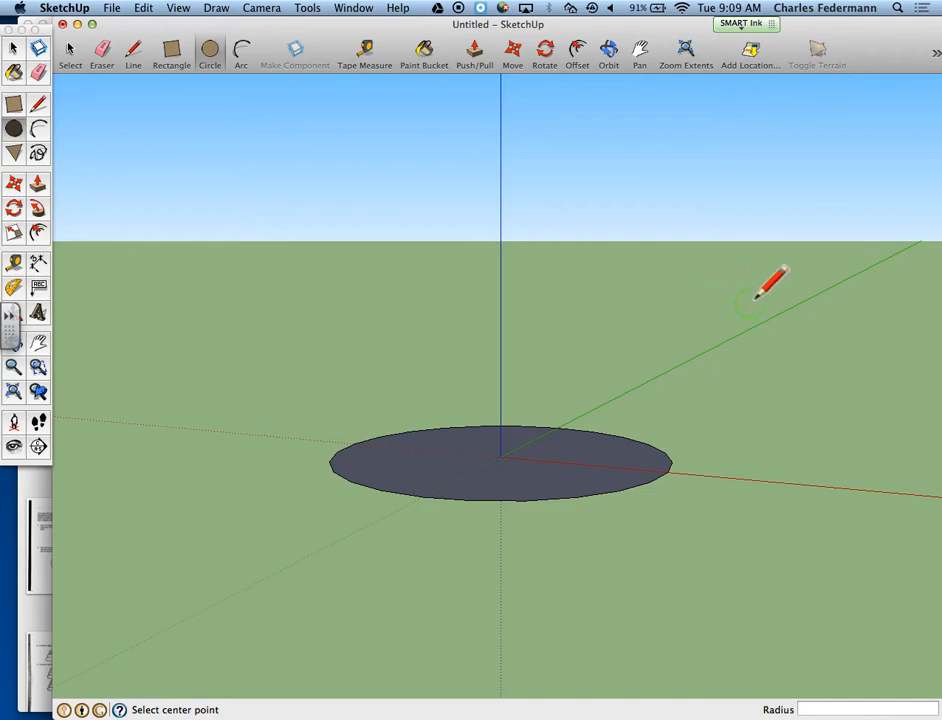
mouse_move(621, 490)
middle_down()
mouse_move(563, 524)
mouse_move(153, 557)
mouse_move(181, 524)
mouse_move(173, 497)
middle_up()
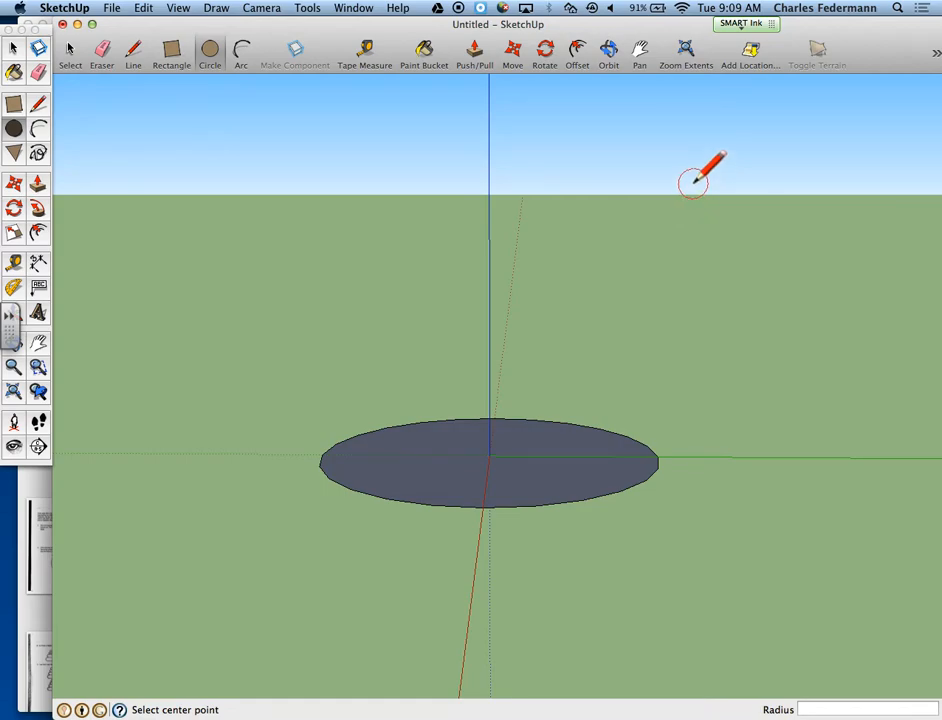
middle_drag(705, 375, 723, 337)
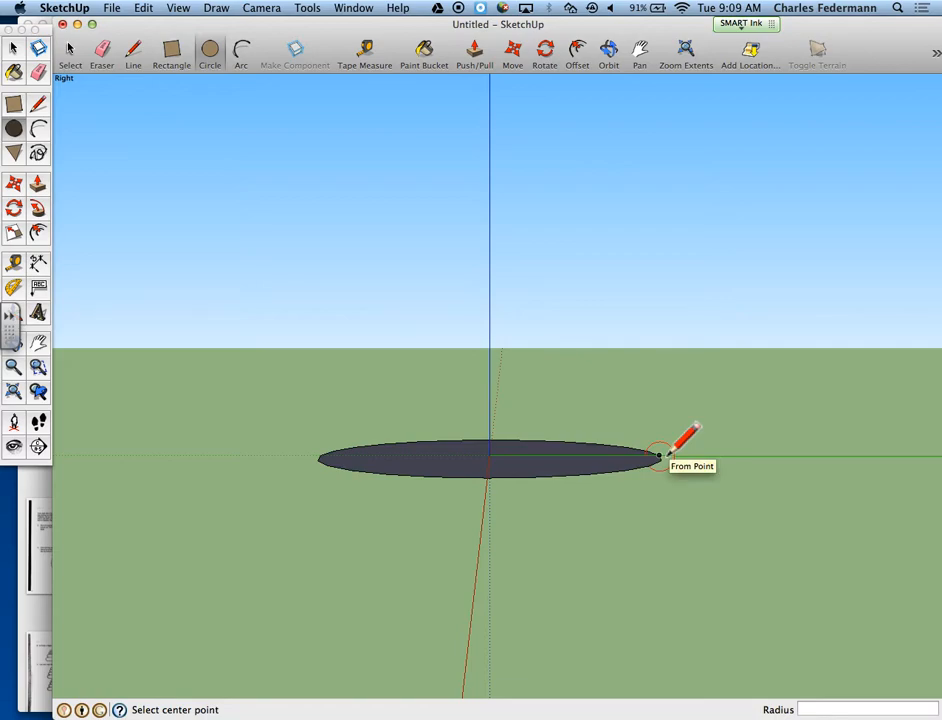
mouse_move(669, 450)
middle_down()
mouse_move(704, 450)
mouse_move(688, 459)
middle_up()
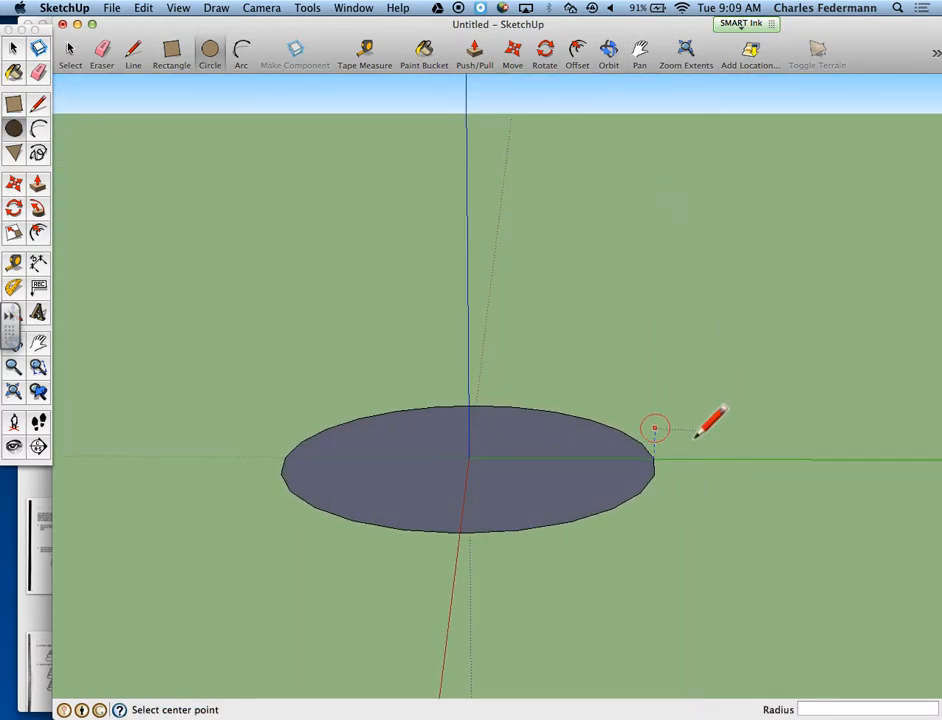
click(652, 460)
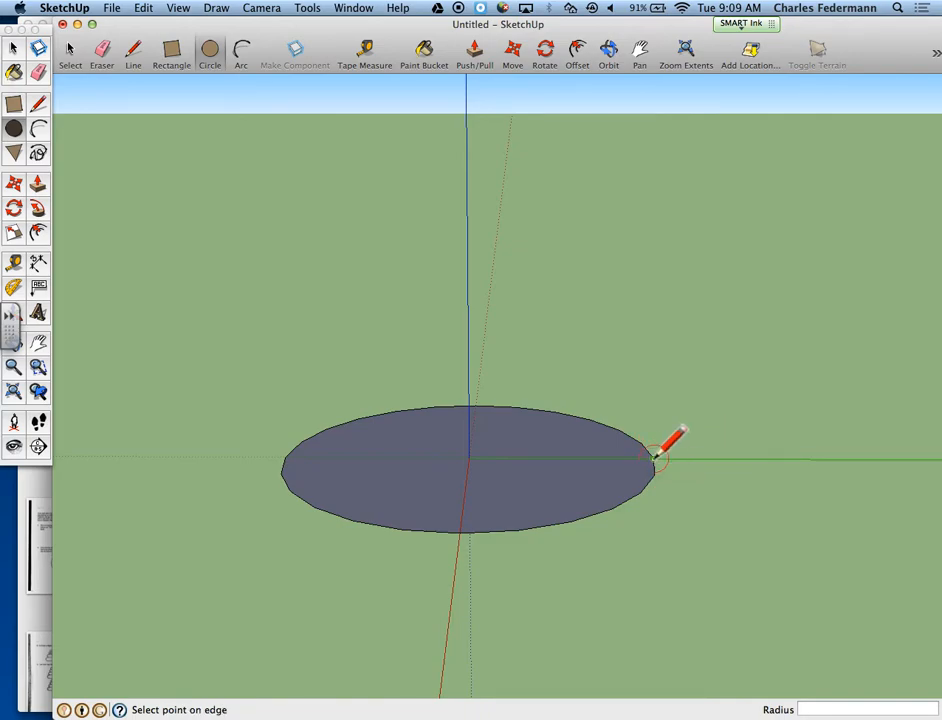
click(699, 487)
click(866, 708)
triple_click(866, 708)
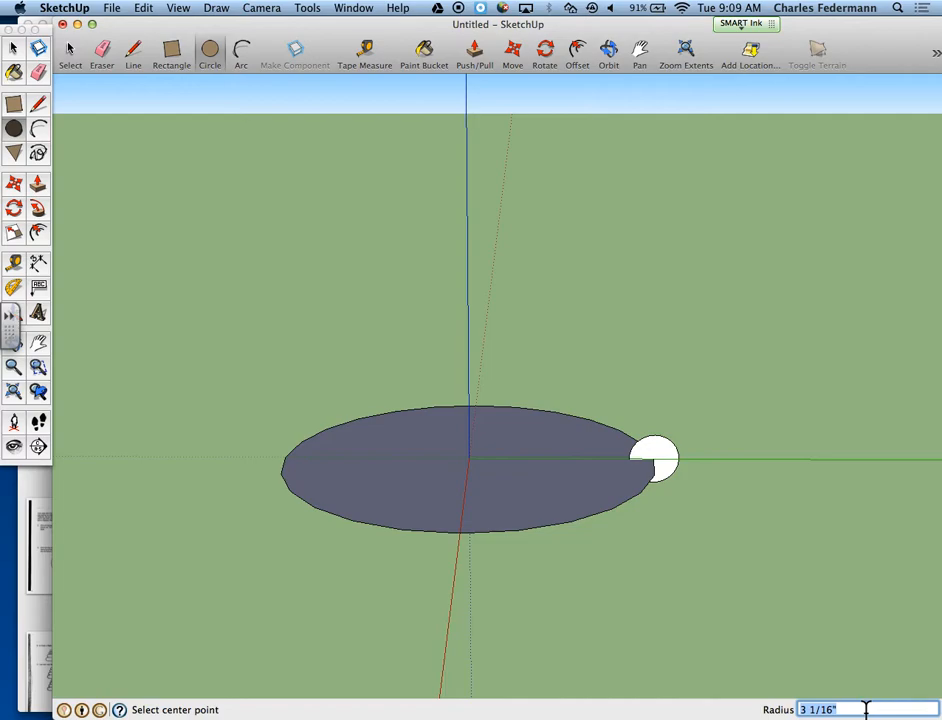
text(1)
key(Return)
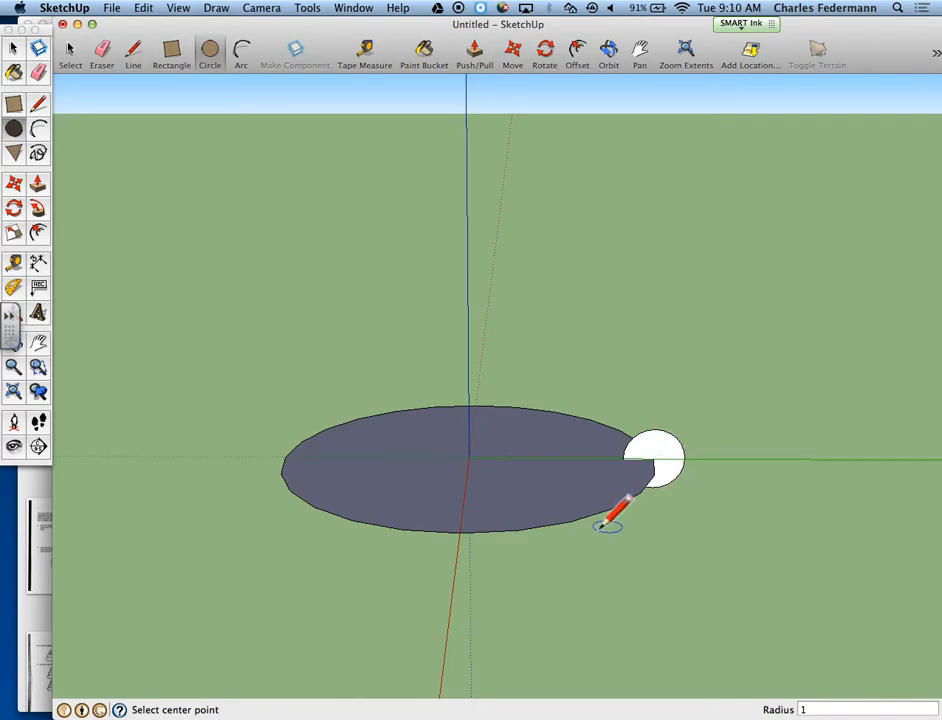
Switch to Preview and read the worksheet's instructions for running the small circle around the big circle with Follow Me
key(super+Tab)
scroll(587, 452, down, 3)
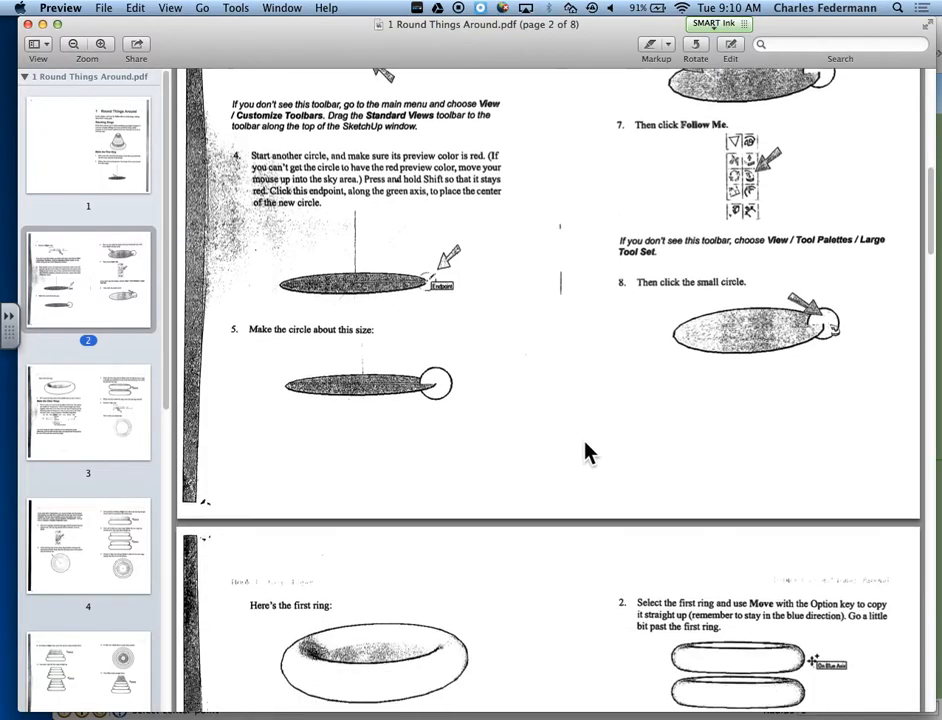
scroll(697, 452, down, 5)
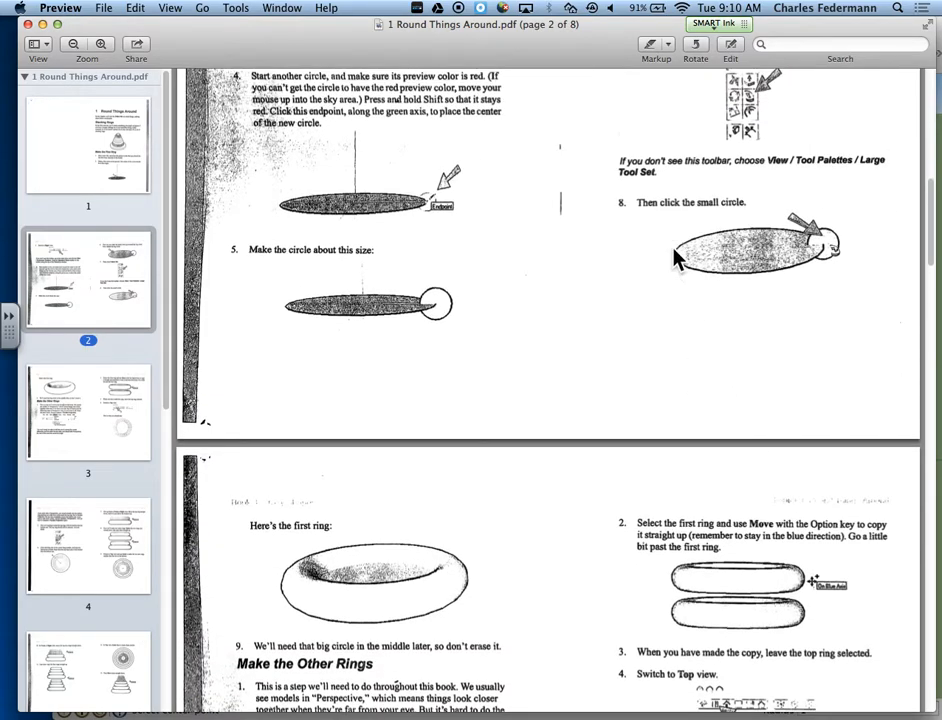
scroll(715, 320, up, 5)
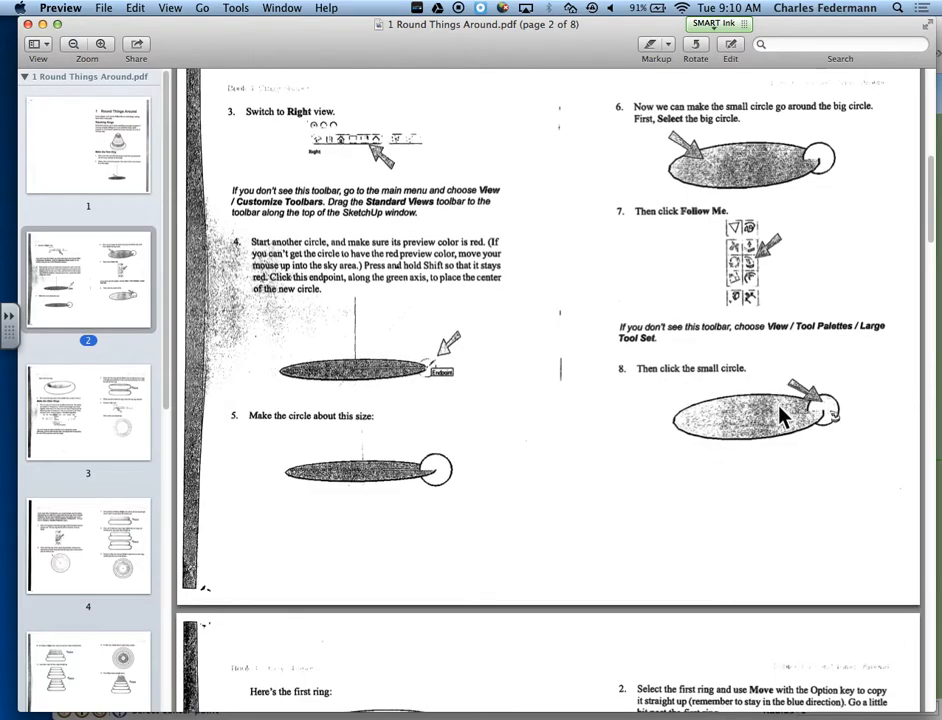
scroll(259, 614, down, 5)
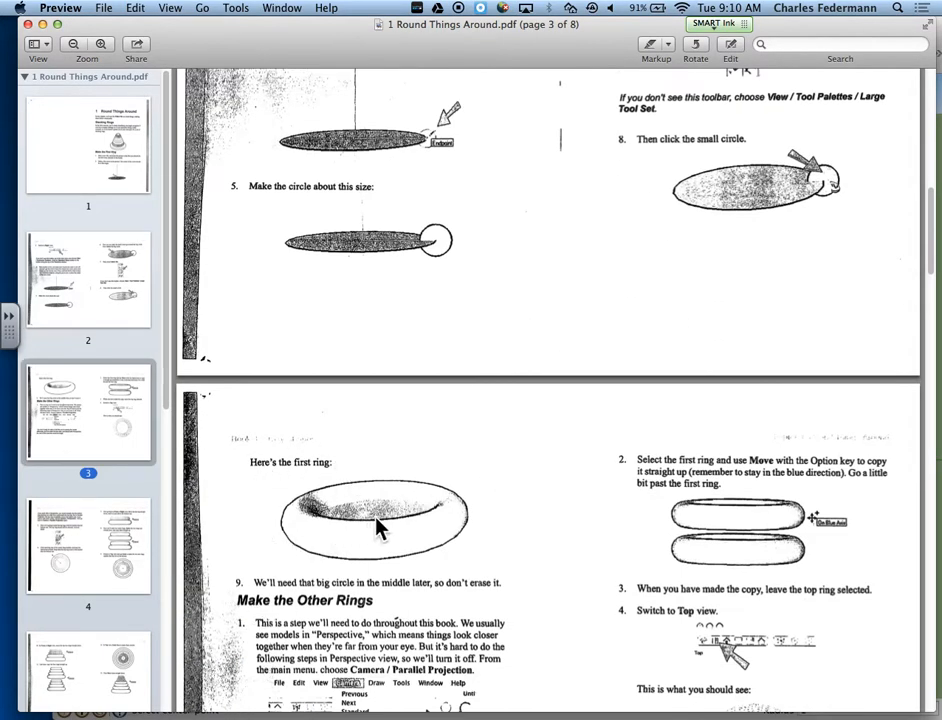
Return to SketchUp and sweep the small circle around the large circle's face with Follow Me to form a ring
key(super+Tab)
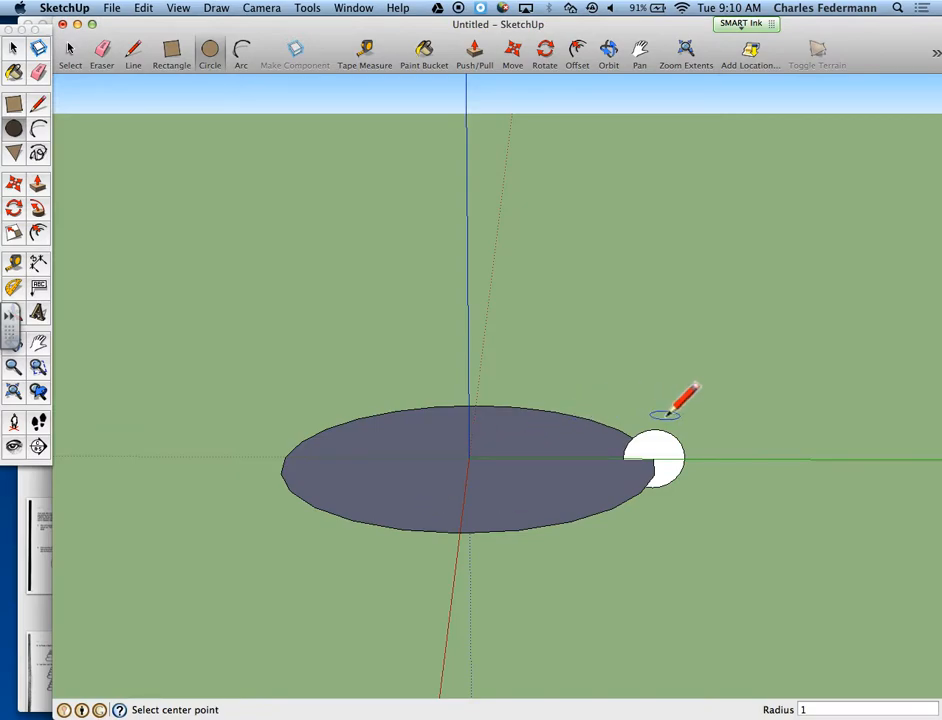
key(space)
click(557, 486)
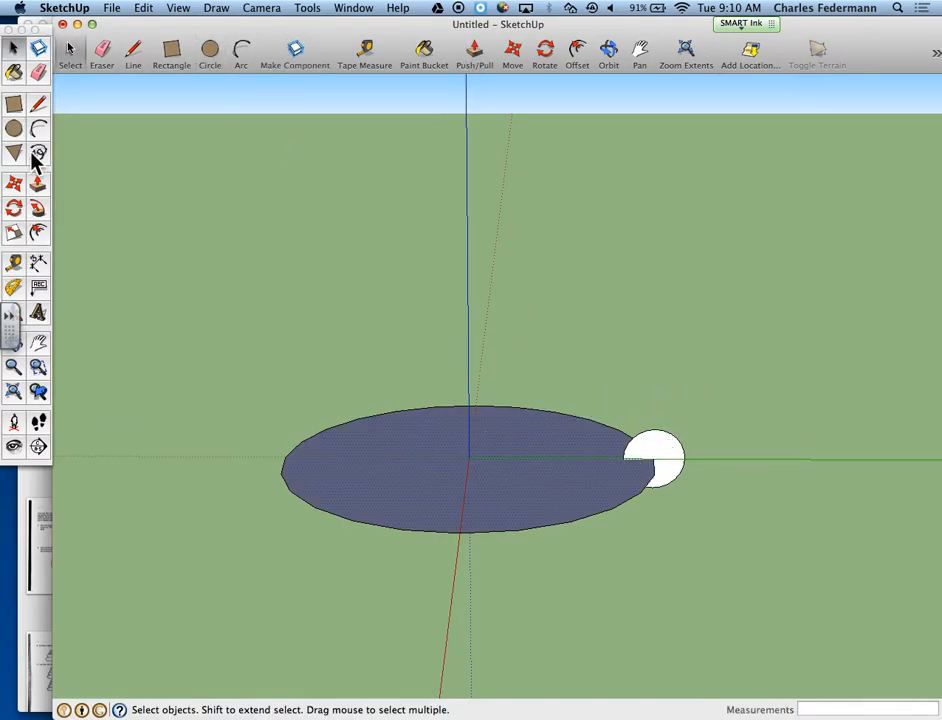
drag(31, 26, 45, 61)
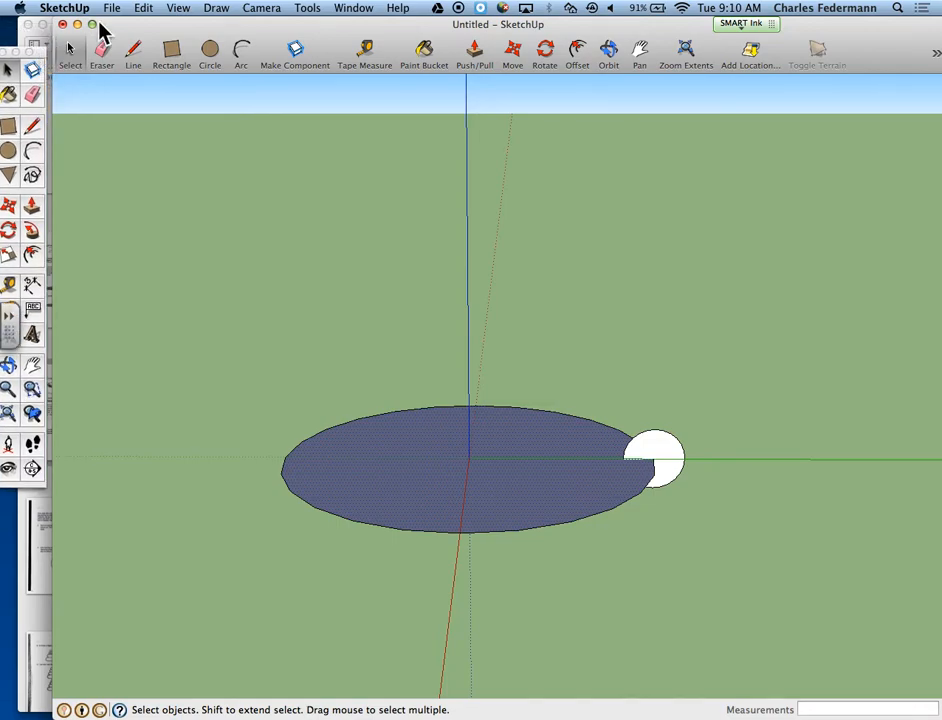
click(190, 10)
mouse_move(212, 26)
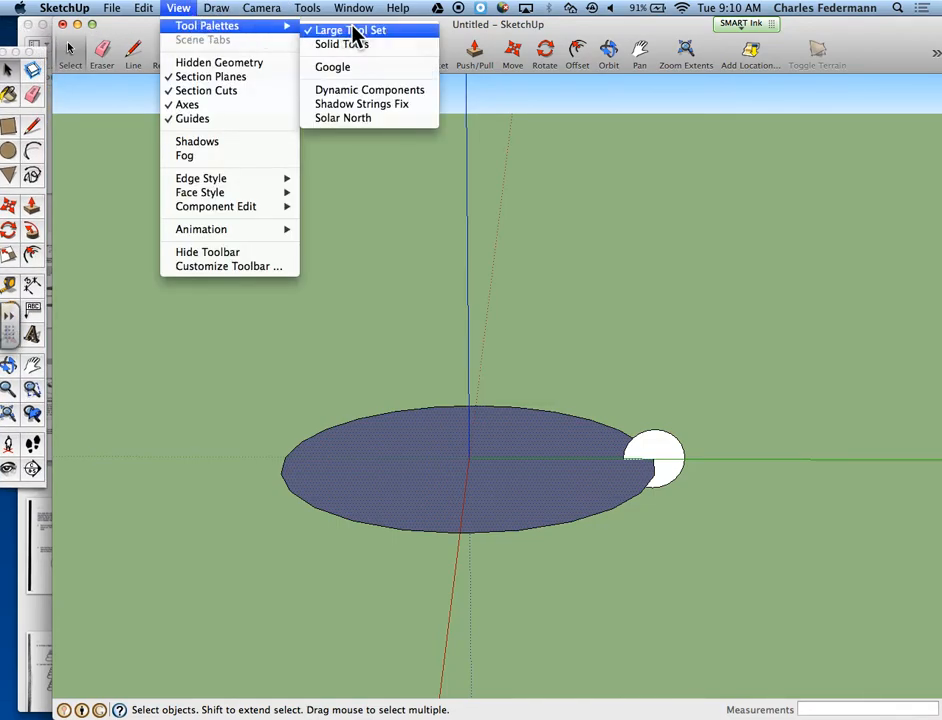
click(30, 228)
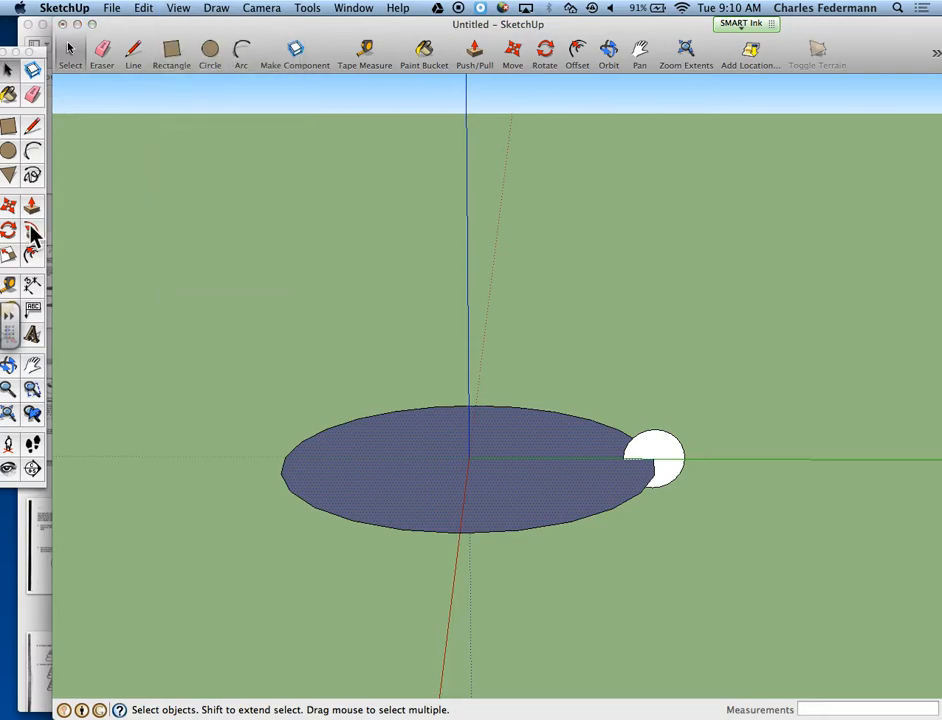
click(31, 227)
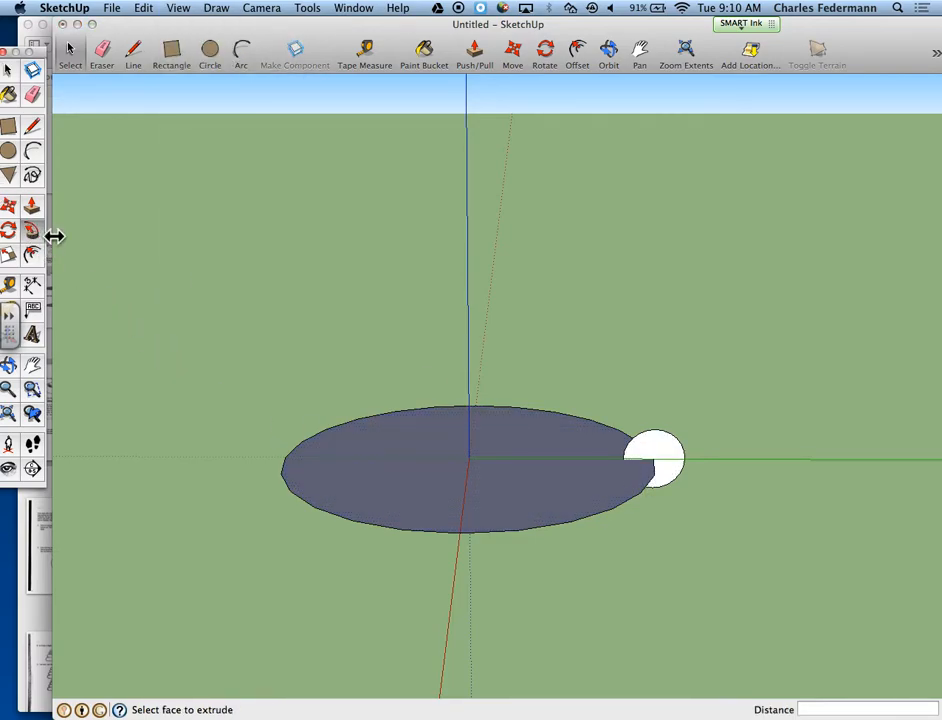
click(660, 452)
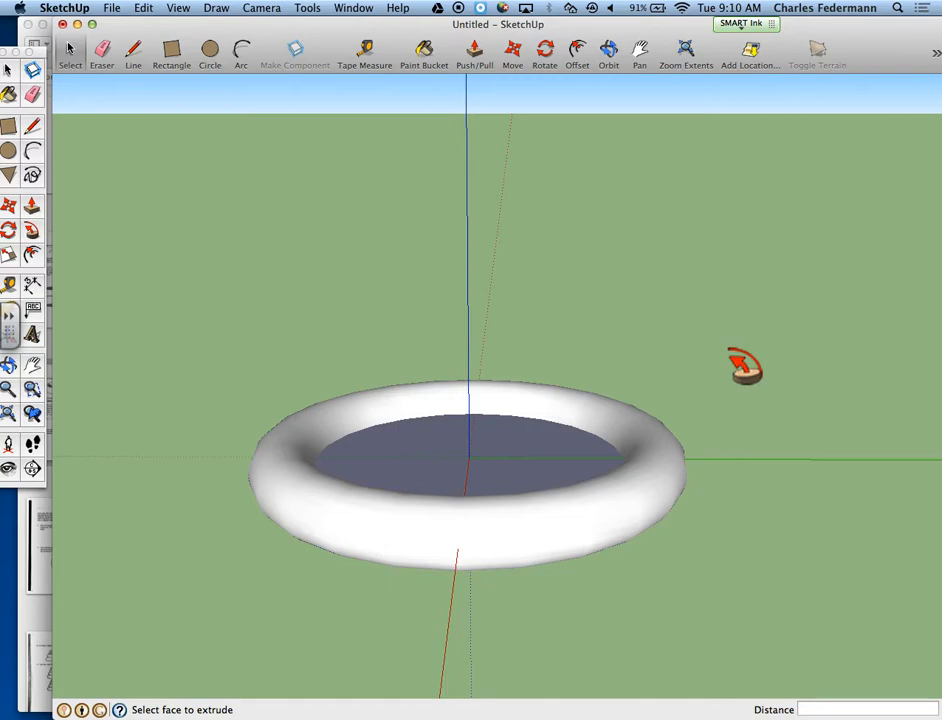
Switch to Preview and read the "Make the Other Rings" instructions on page 3 about copying the first ring upward
key(super+Tab)
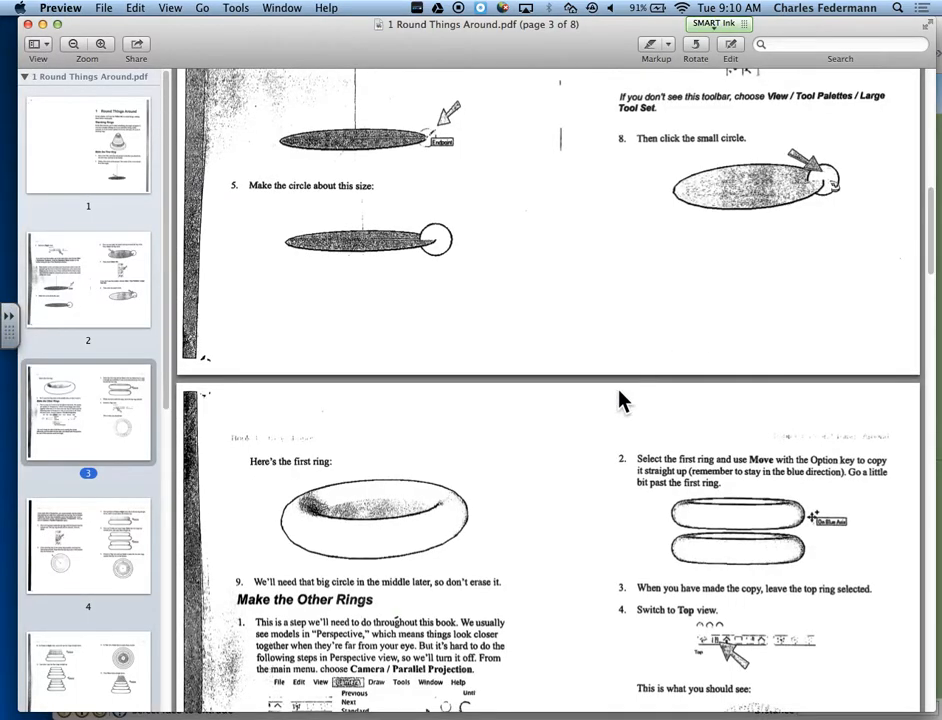
scroll(612, 406, down, 3)
scroll(612, 408, down, 2)
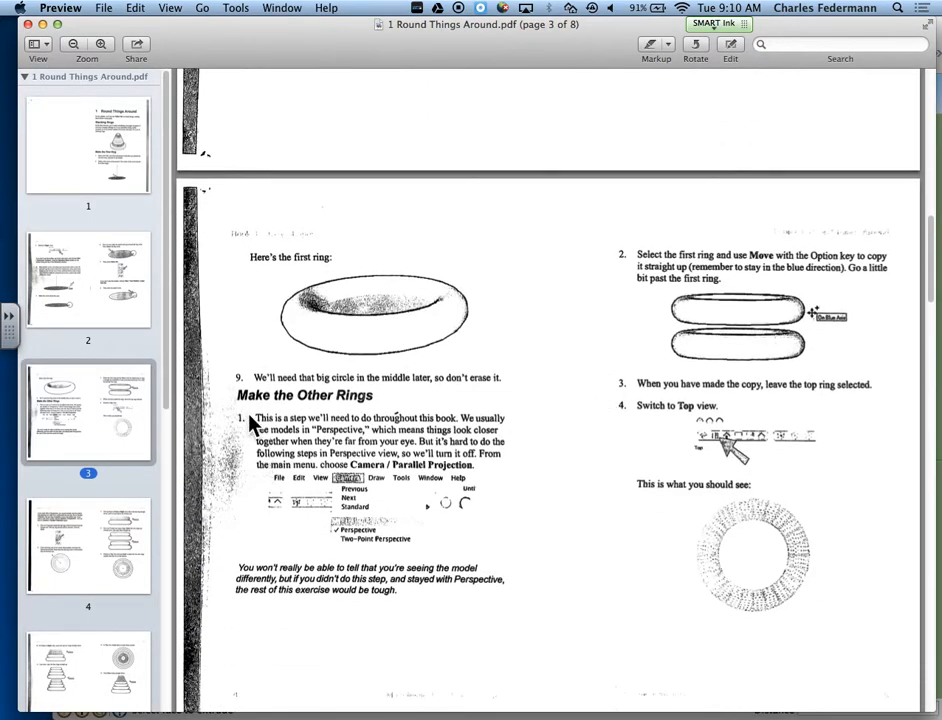
scroll(264, 420, down, 1)
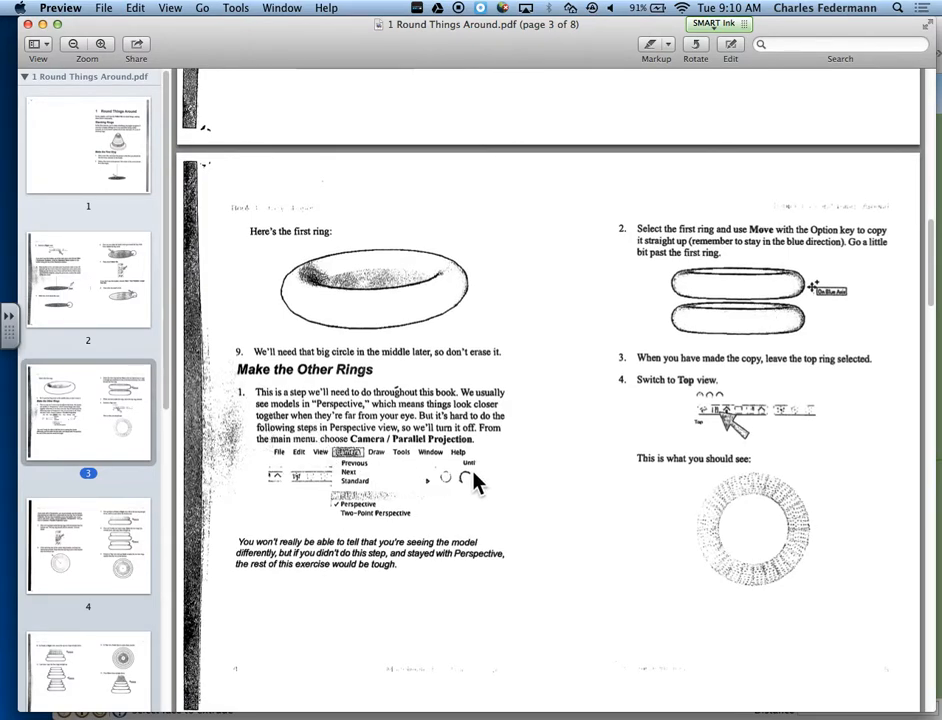
scroll(476, 481, down, 1)
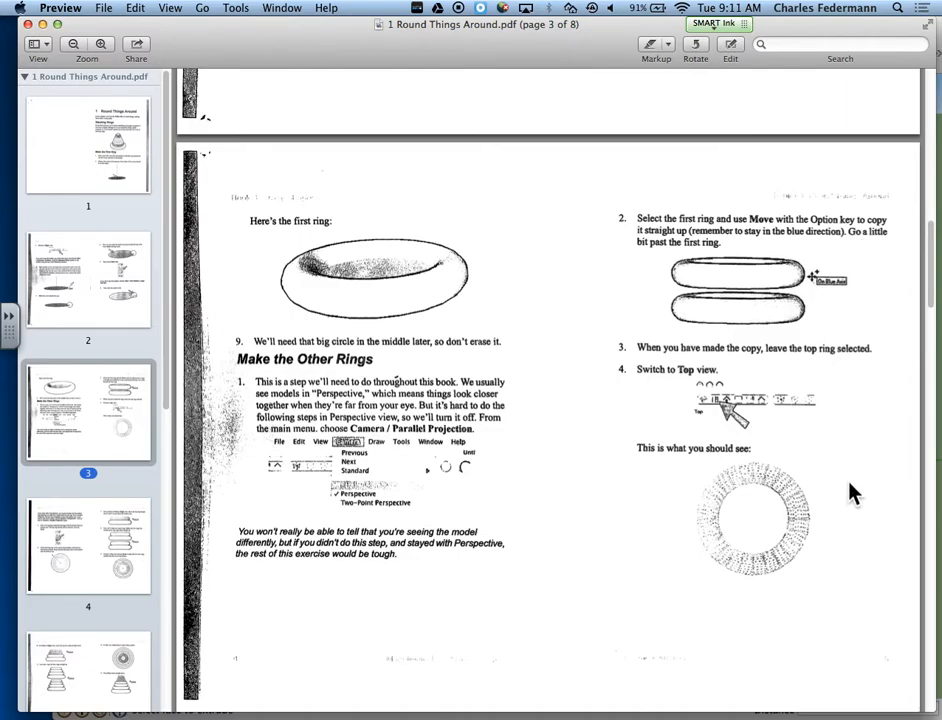
Return to SketchUp and copy the whole ring, including its inner circle, straight up along the blue axis by about 2 7/16 inches
key(super+Tab)
key(space)
middle_drag(556, 515, 561, 406)
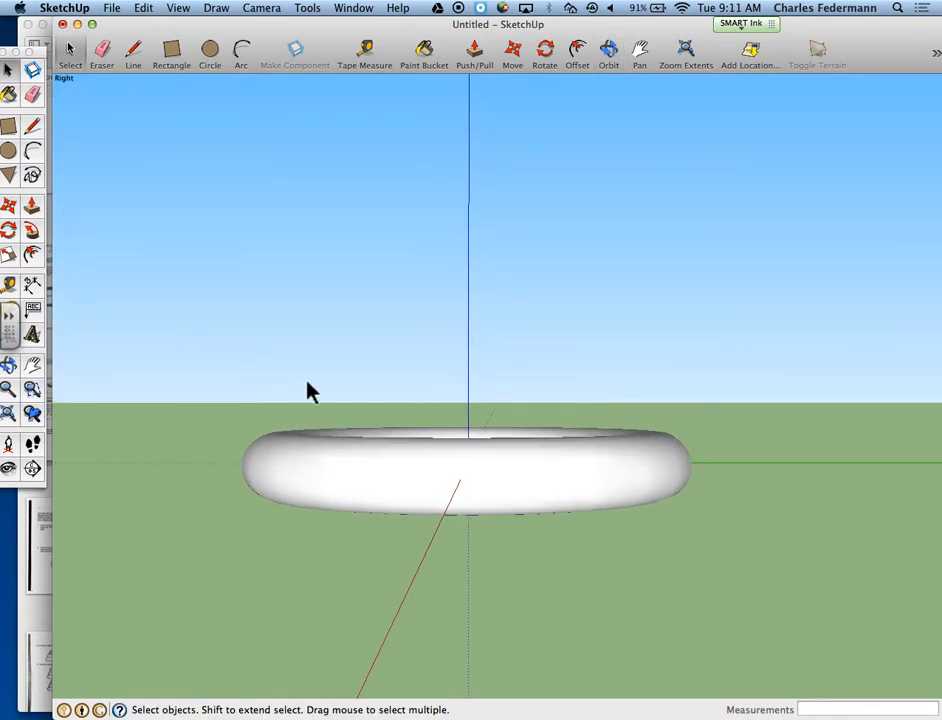
drag(151, 372, 887, 570)
middle_drag(885, 585, 566, 682)
middle_drag(731, 634, 694, 431)
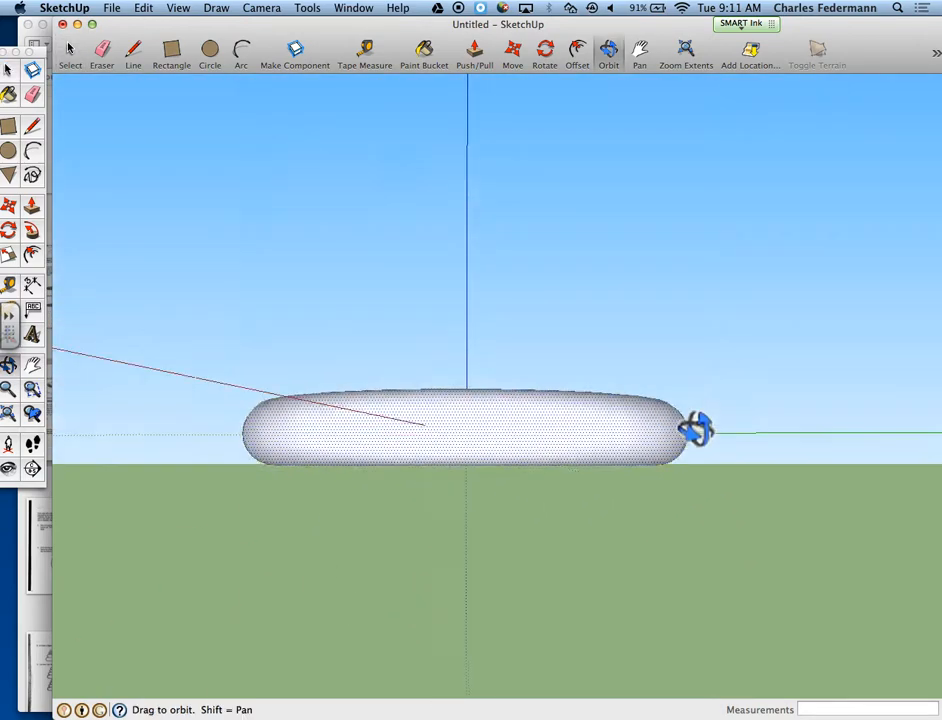
drag(126, 265, 780, 524)
middle_drag(780, 524, 840, 578)
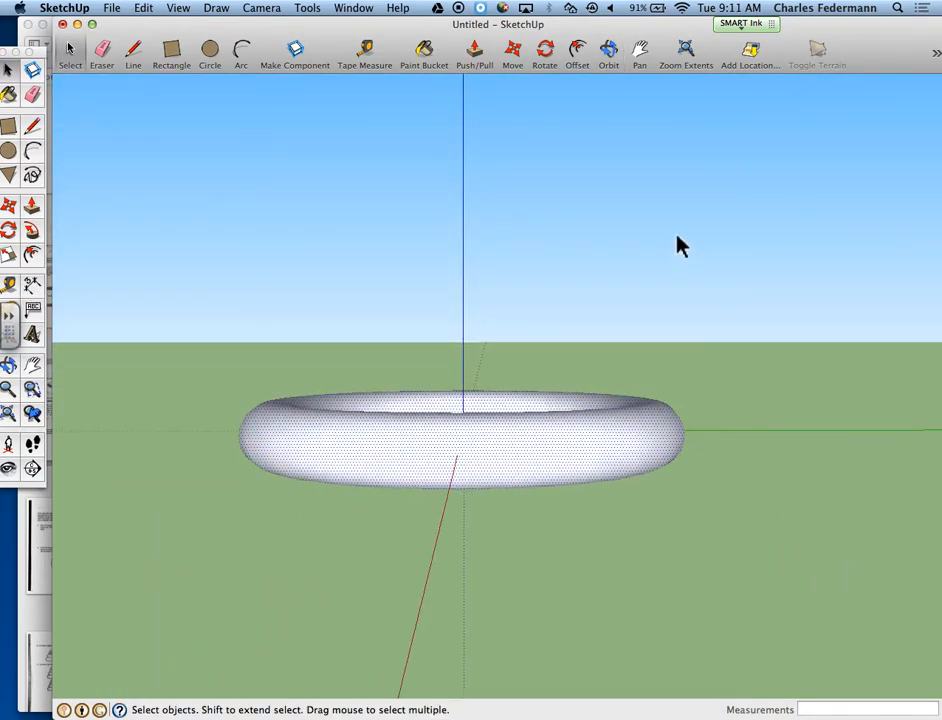
click(512, 55)
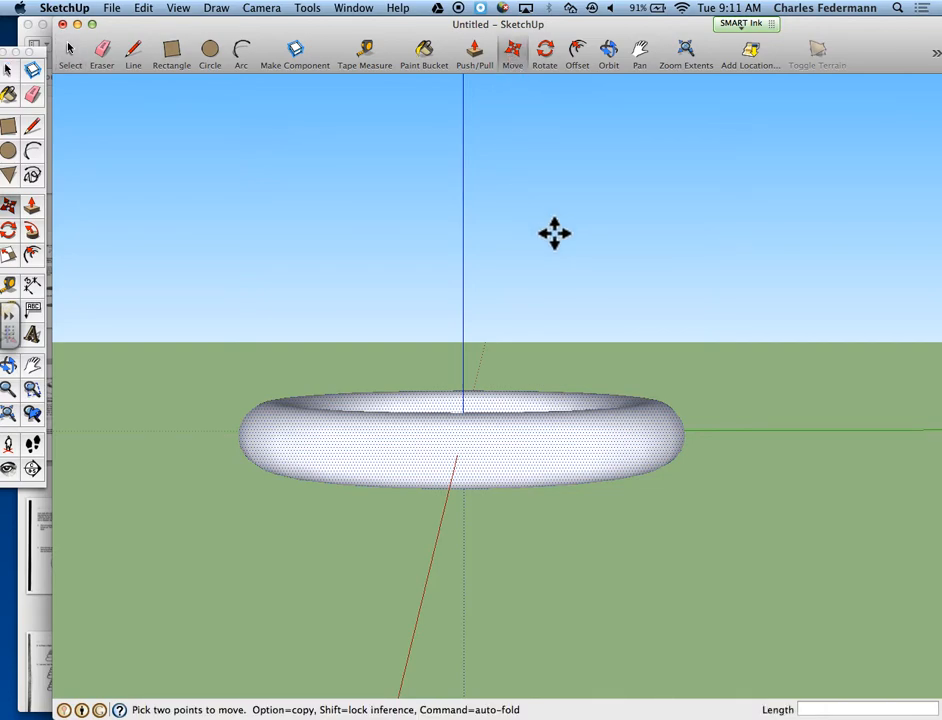
click(769, 449)
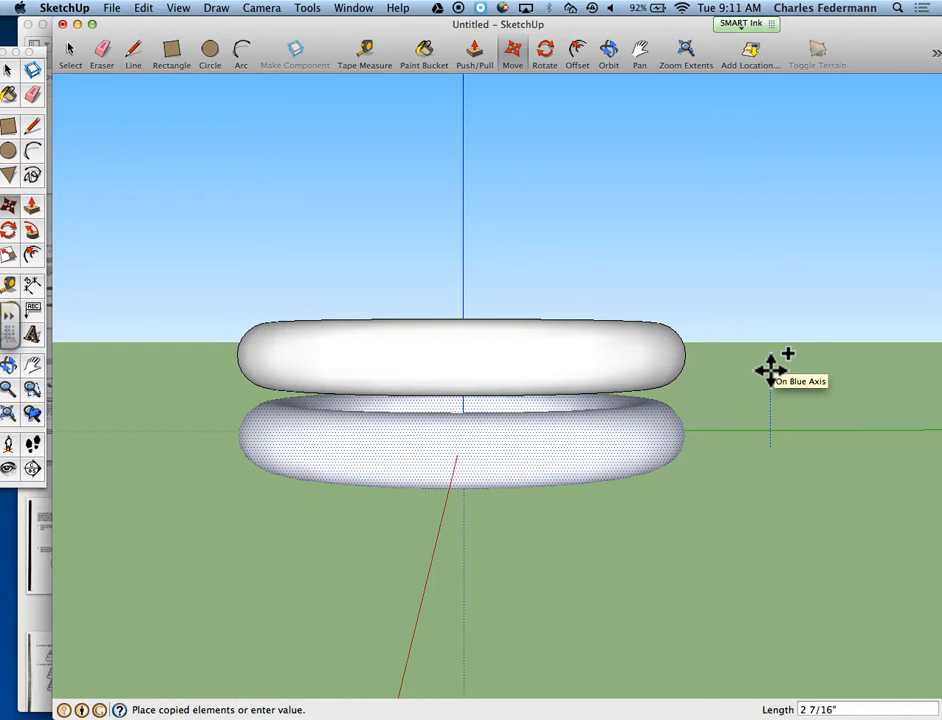
click(770, 371)
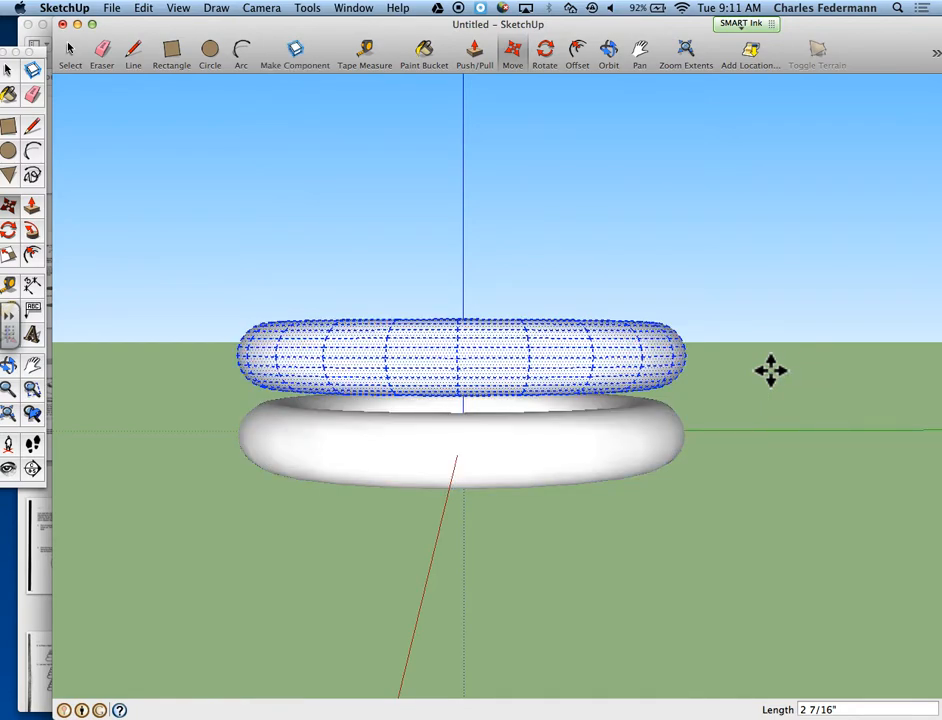
View the stacked rings from above, and read the worksheet's page 4 instructions in Preview for scaling the top ring
middle_drag(770, 371, 765, 436)
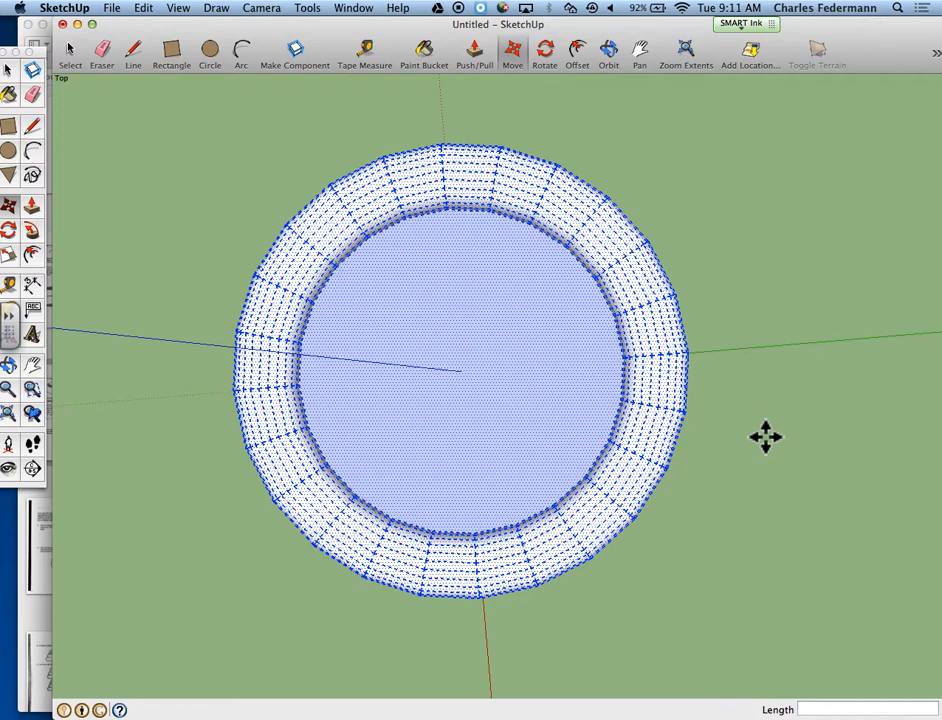
key(super+Tab)
scroll(657, 425, down, 3)
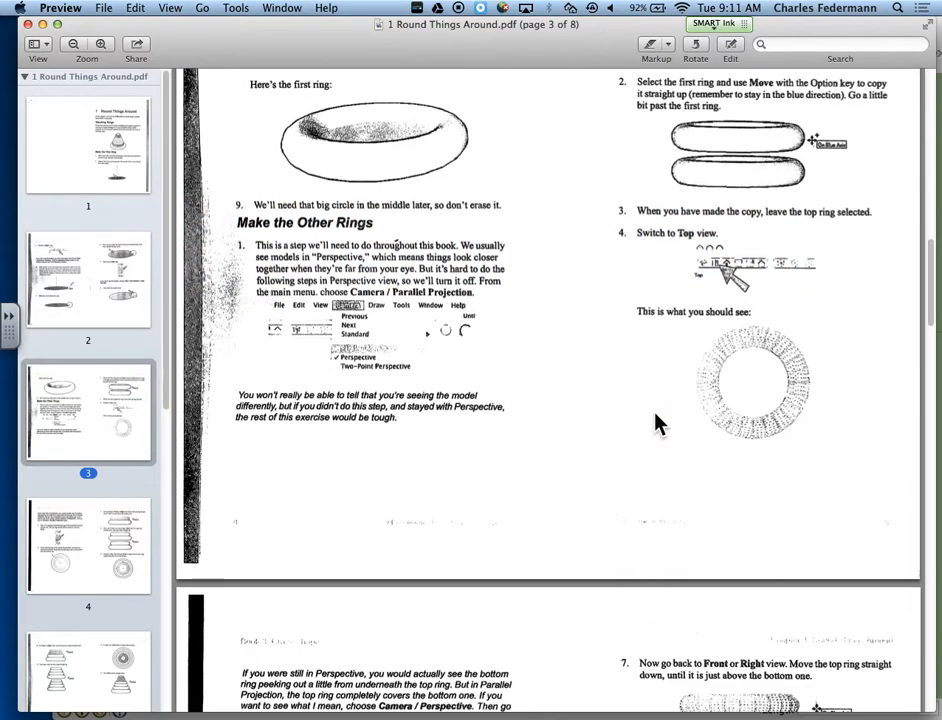
scroll(657, 425, down, 7)
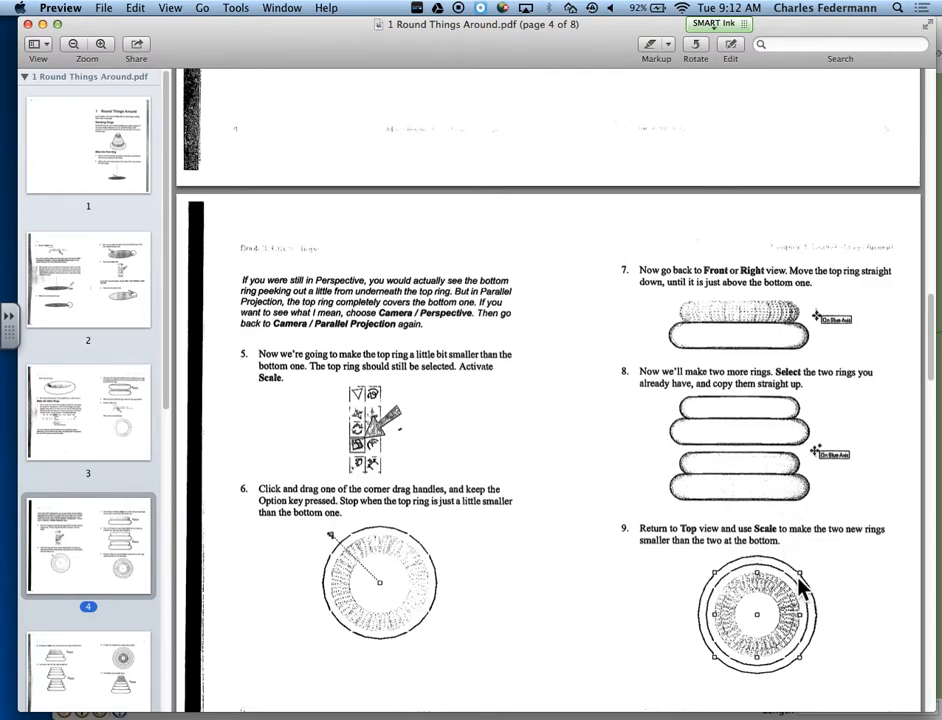
Return to SketchUp and uniformly scale the top ring about its center so it is slightly smaller than the bottom ring
key(super+Tab)
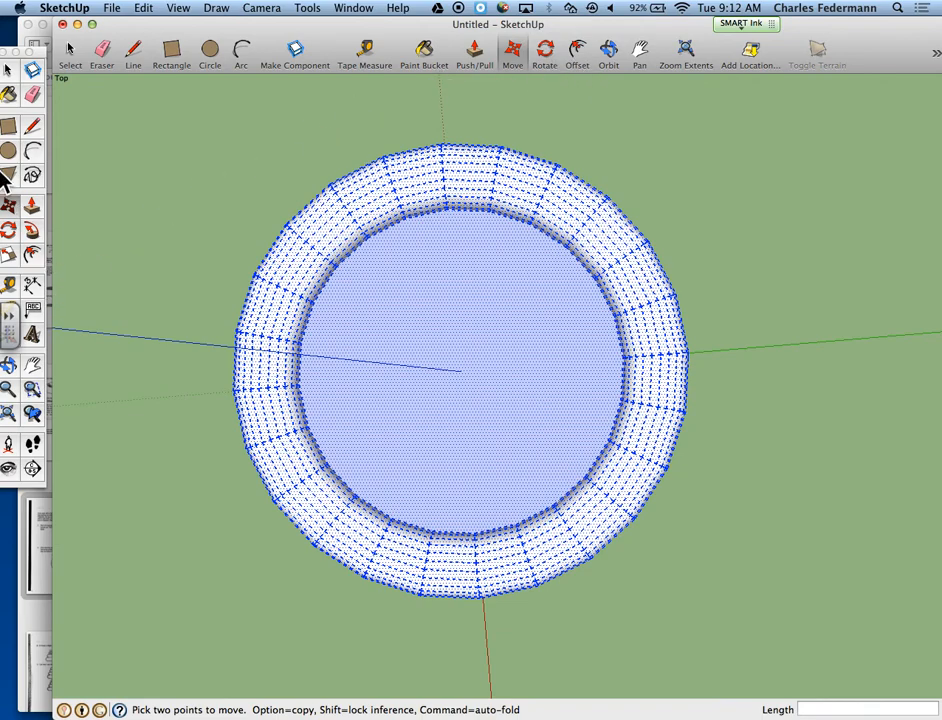
click(8, 257)
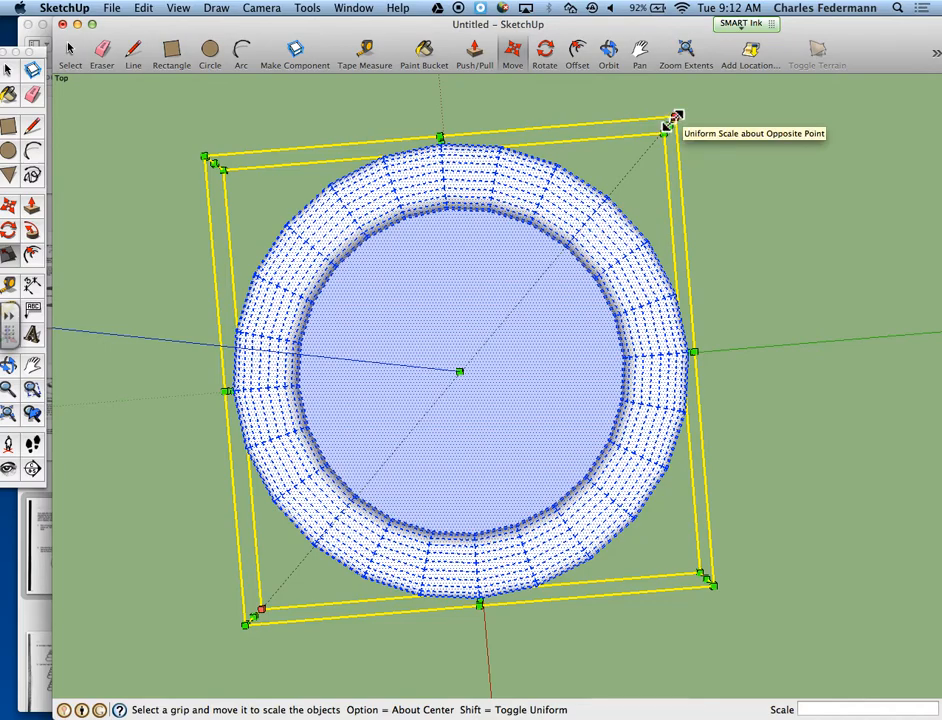
drag(668, 122, 539, 279)
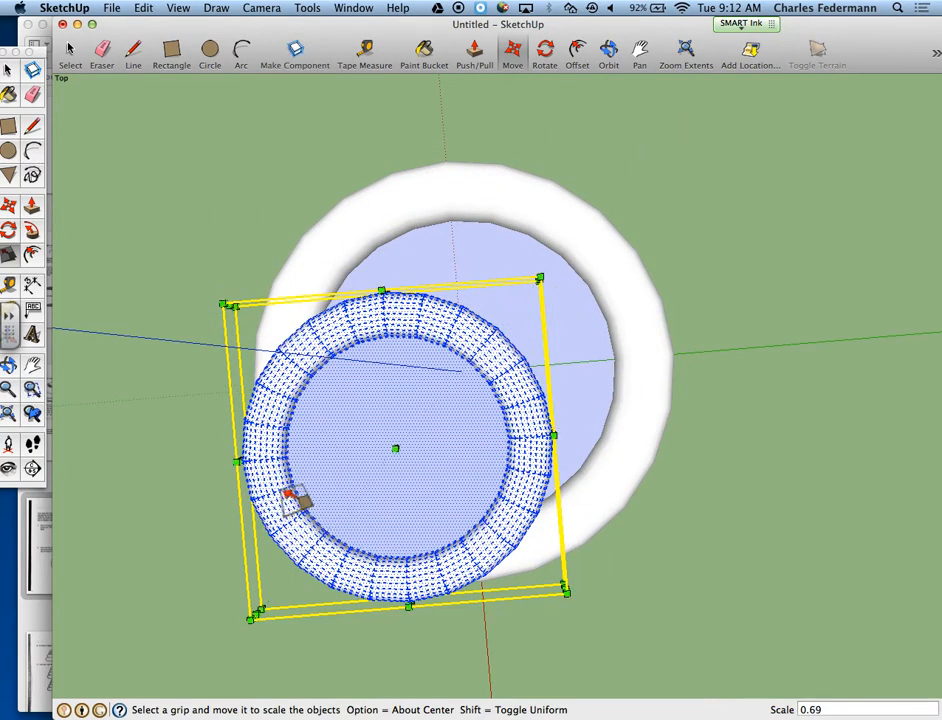
key(super+z)
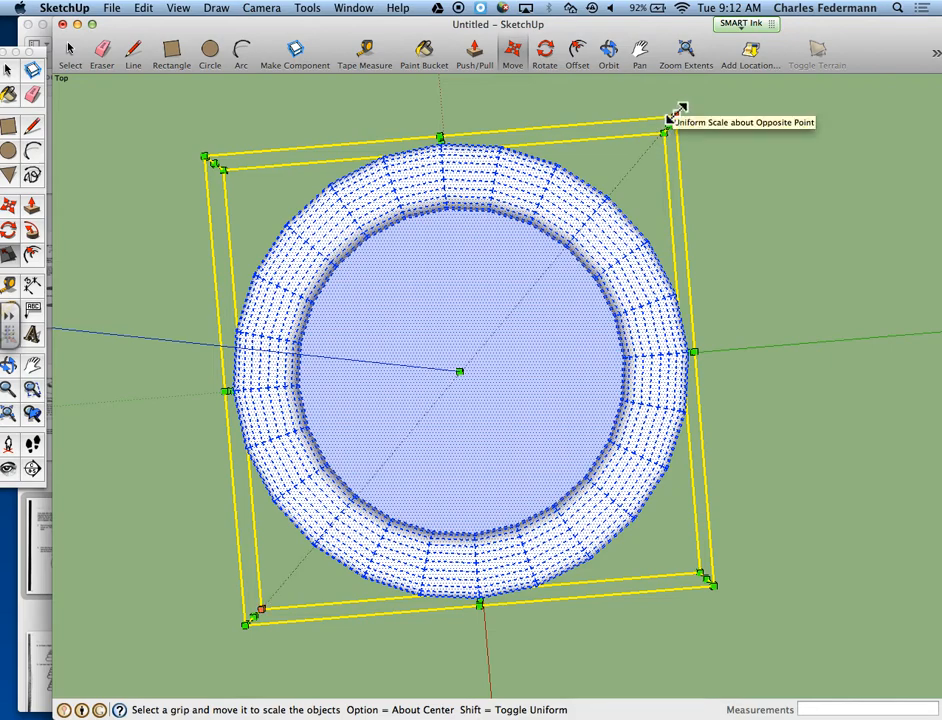
key(alt)
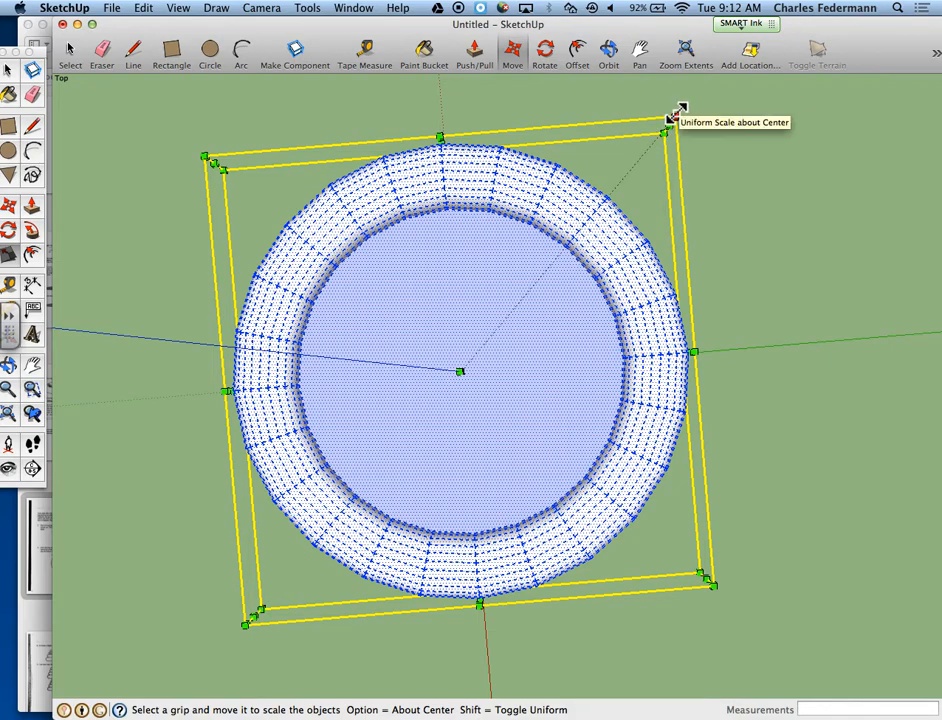
mouse_move(670, 116)
alt+mouse_down()
mouse_move(629, 162)
mouse_move(640, 157)
alt+mouse_up()
From a side view, select both rings and copy them straight up along the blue axis by about 4 7/16 inches
middle_drag(812, 357, 797, 487)
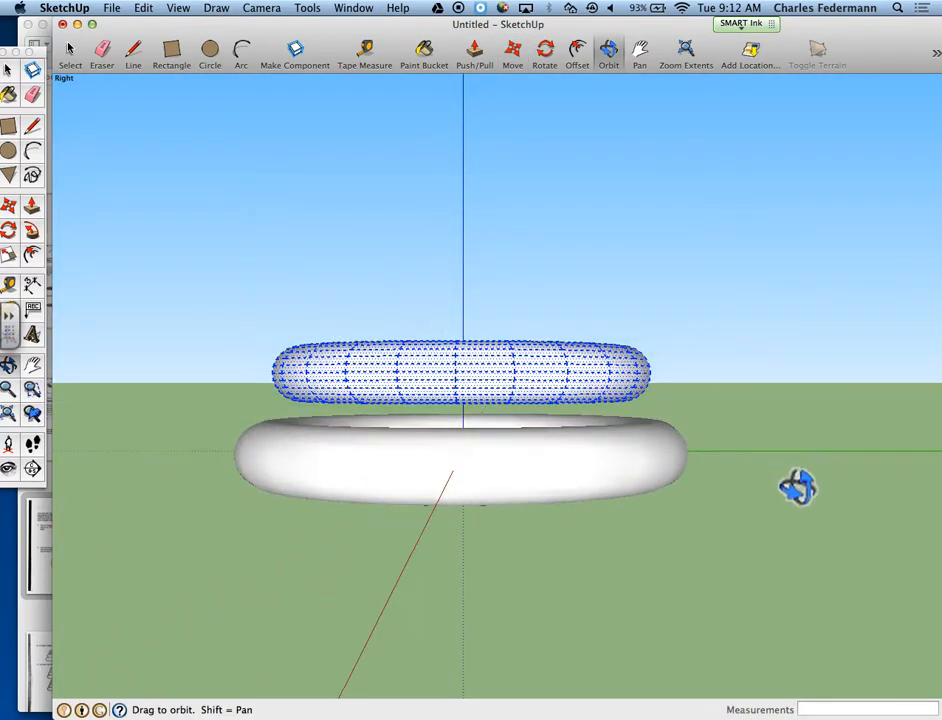
key(space)
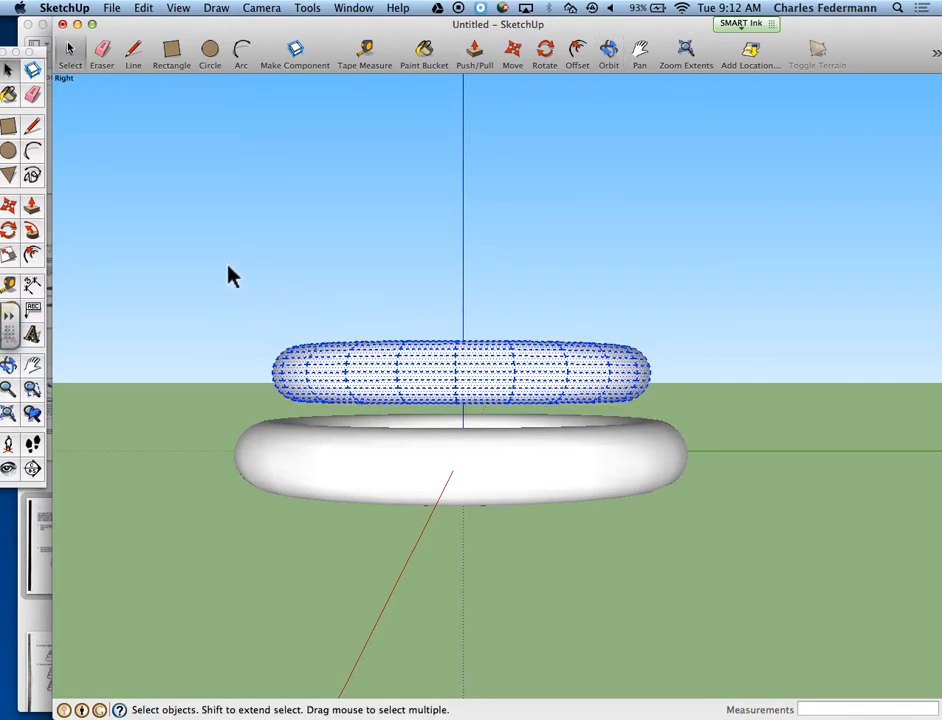
mouse_move(109, 241)
mouse_down()
mouse_move(280, 374)
mouse_move(826, 573)
mouse_up()
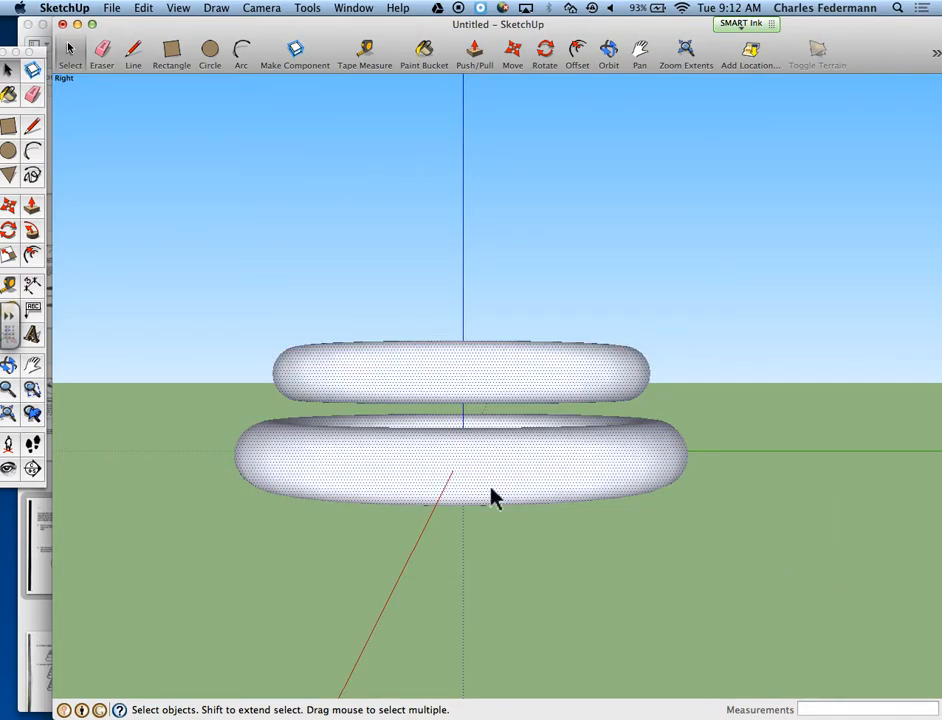
key(m)
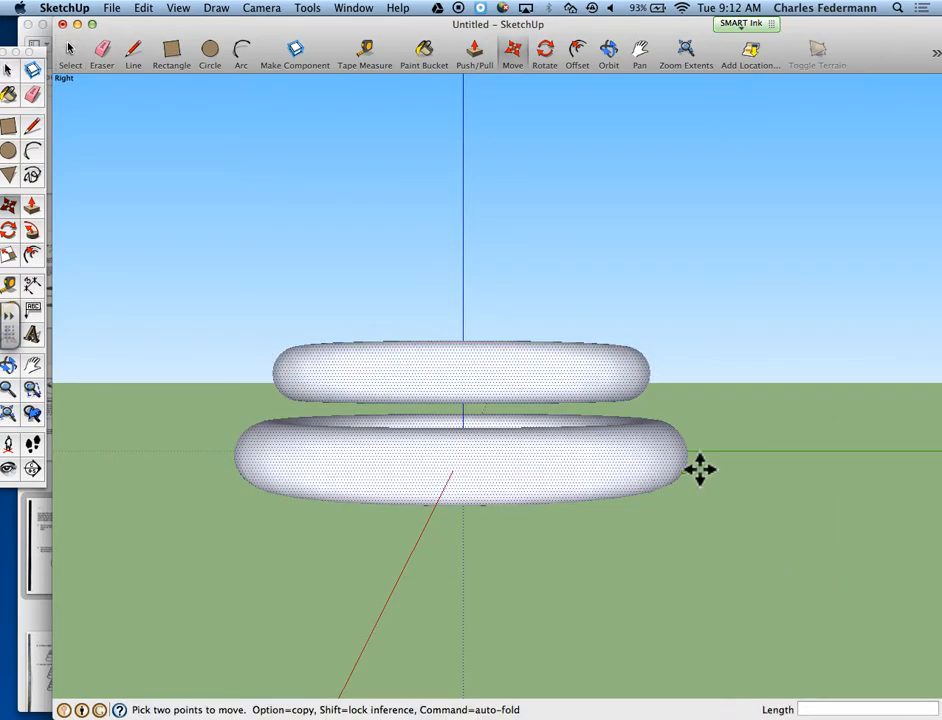
click(790, 445)
key(alt)
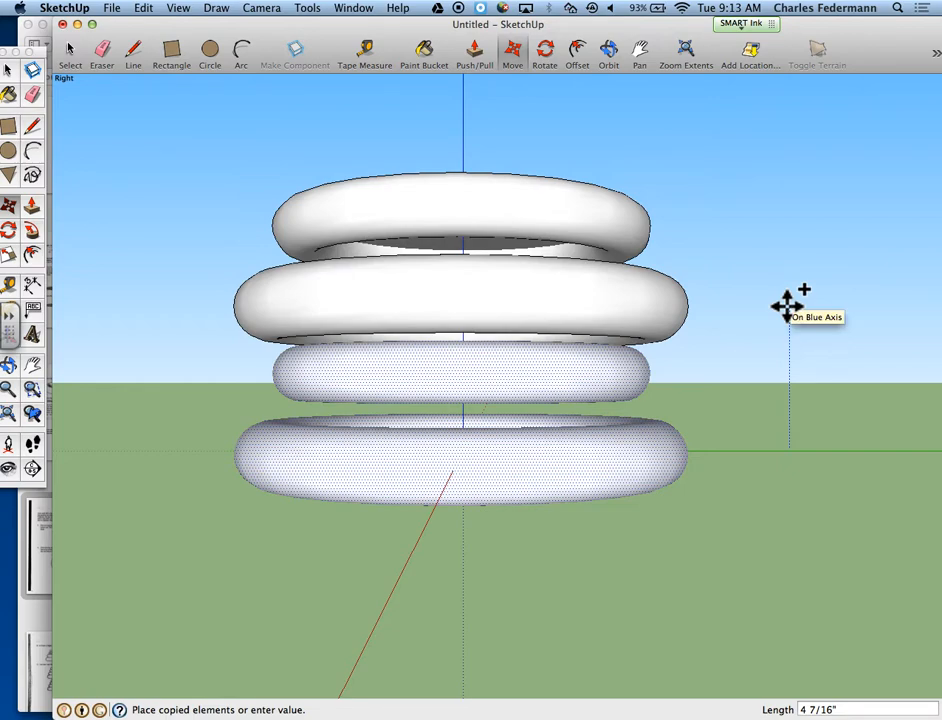
click(787, 306)
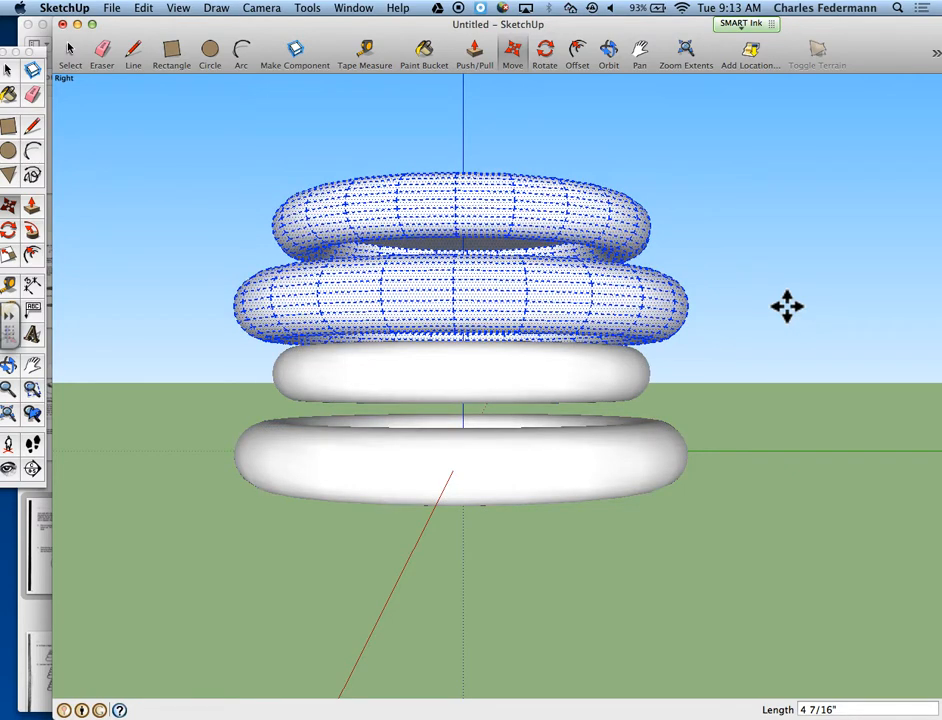
Switch to Preview and read worksheet steps 9 to 13 on pages 4 and 5 about scaling, lowering and copying the rings
key(super+Tab)
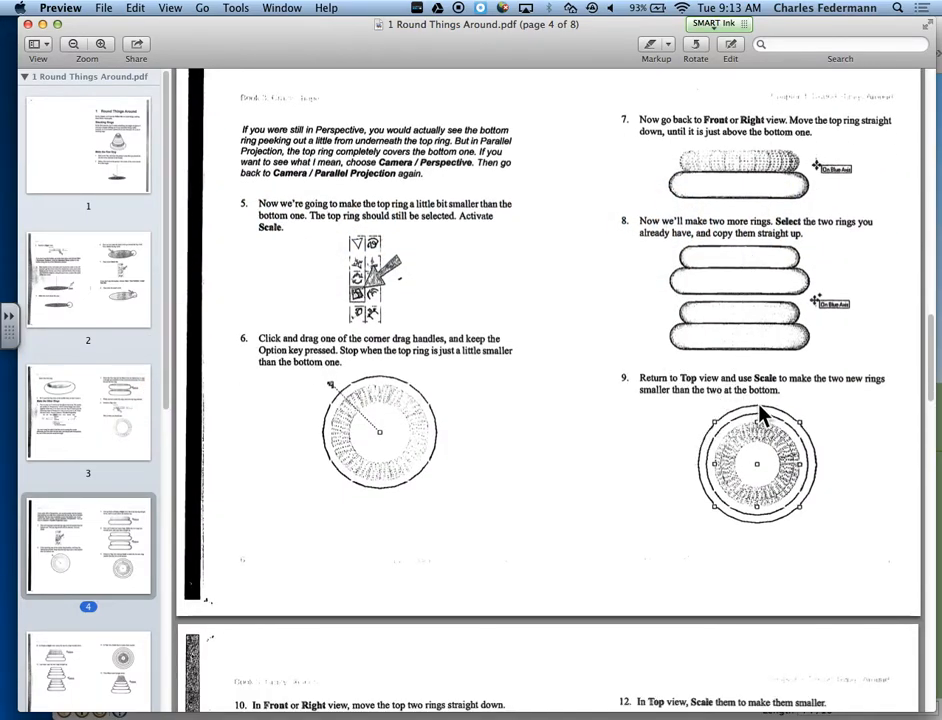
scroll(760, 420, down, 2)
scroll(757, 455, down, 8)
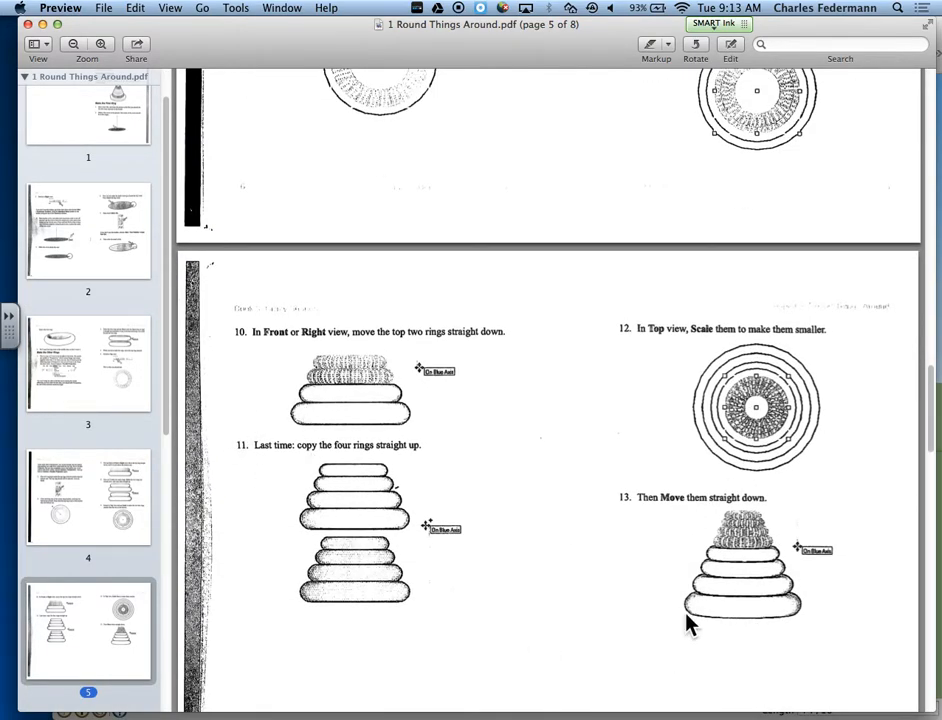
scroll(657, 621, down, 4)
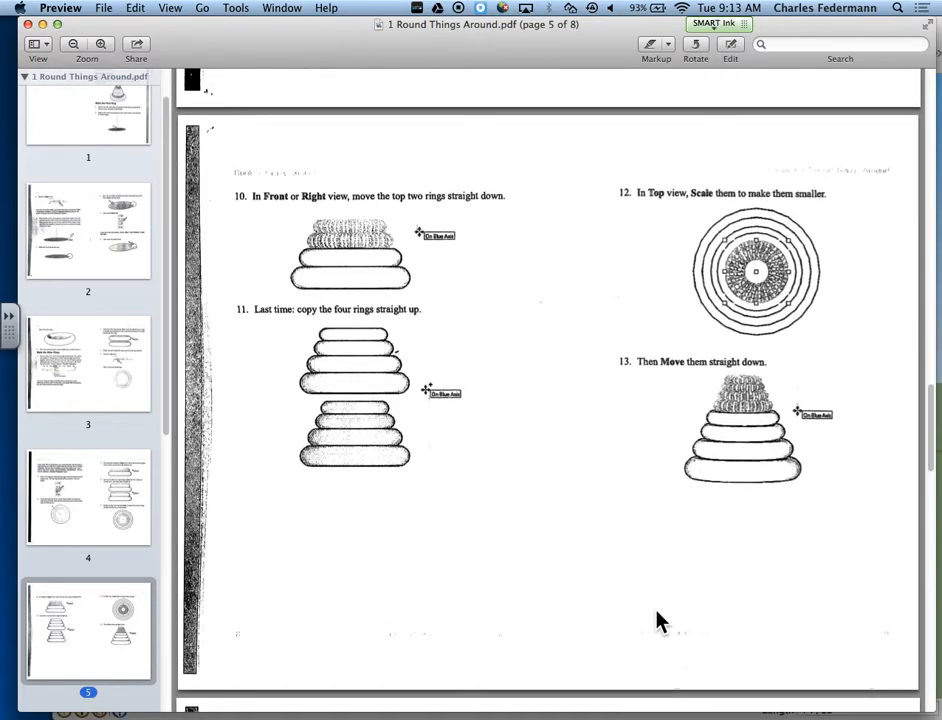
Return to SketchUp and, viewed from above, uniformly scale the two copied rings about their center to be smaller than the bottom two
key(super+Tab)
middle_drag(729, 198, 782, 620)
middle_drag(729, 286, 718, 402)
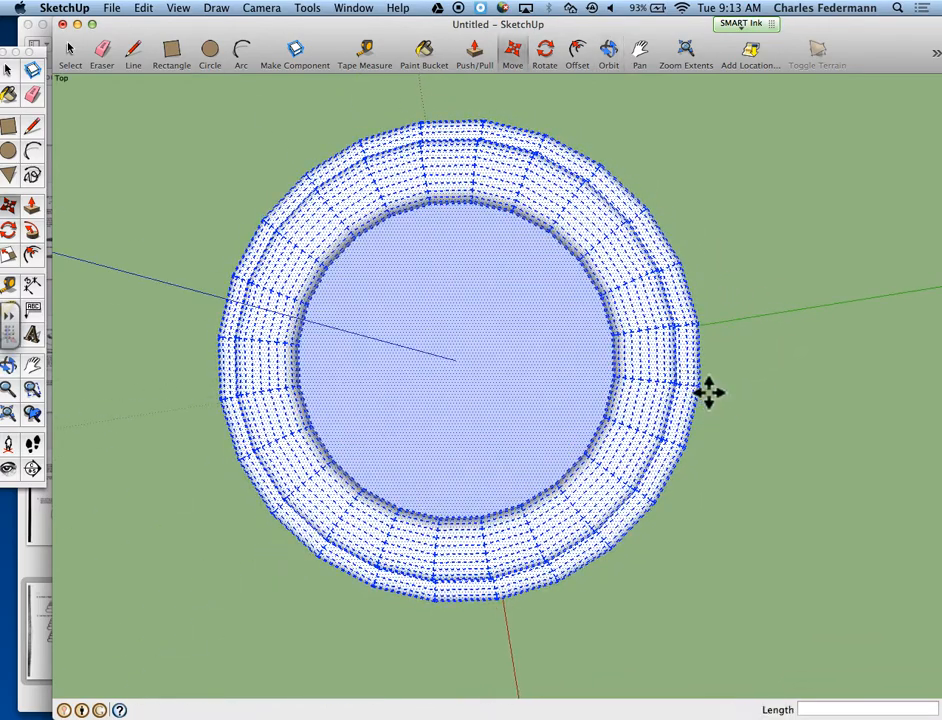
key(s)
scroll(711, 335, down, 3)
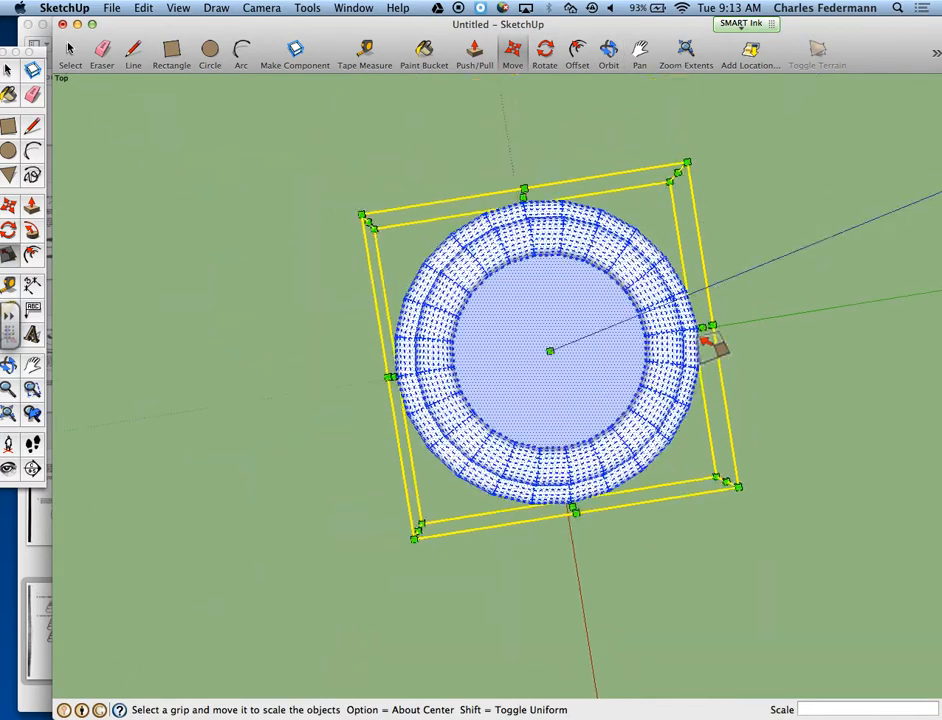
alt+click(686, 165)
alt+drag(686, 165, 668, 234)
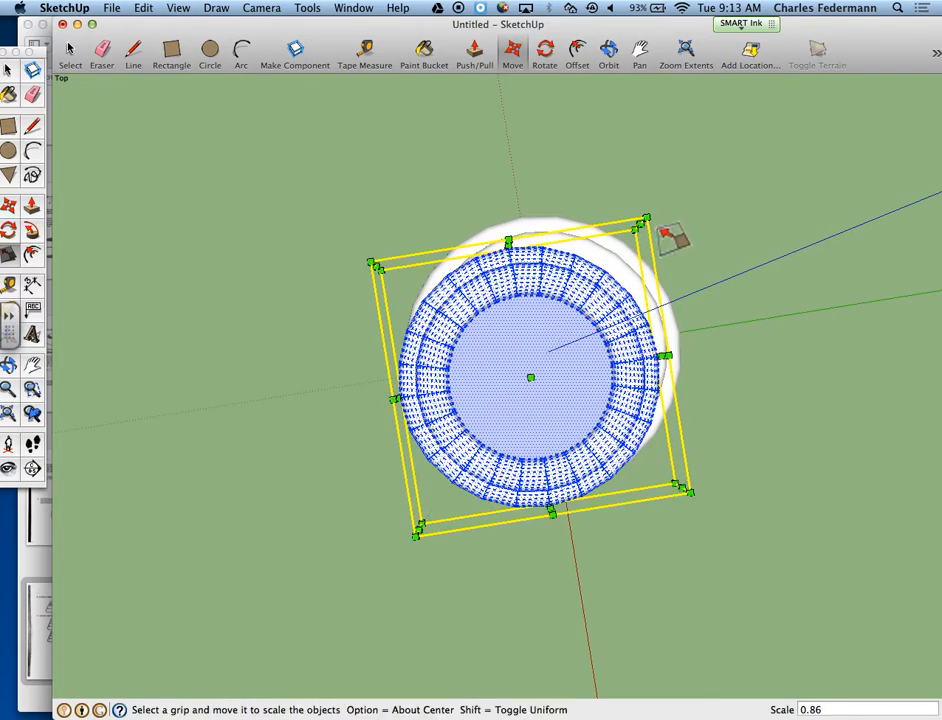
key(super+z)
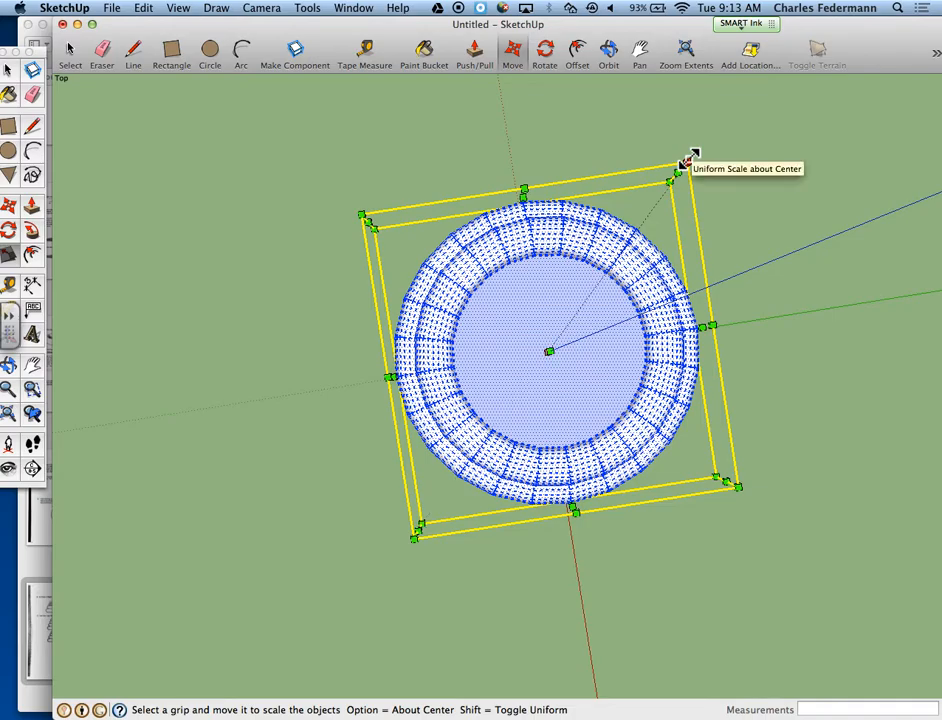
alt+drag(682, 156, 650, 219)
From a side view, move the two upper rings straight down along the blue axis by about 5/8 inch
middle_drag(800, 285, 696, 140)
middle_drag(783, 566, 763, 577)
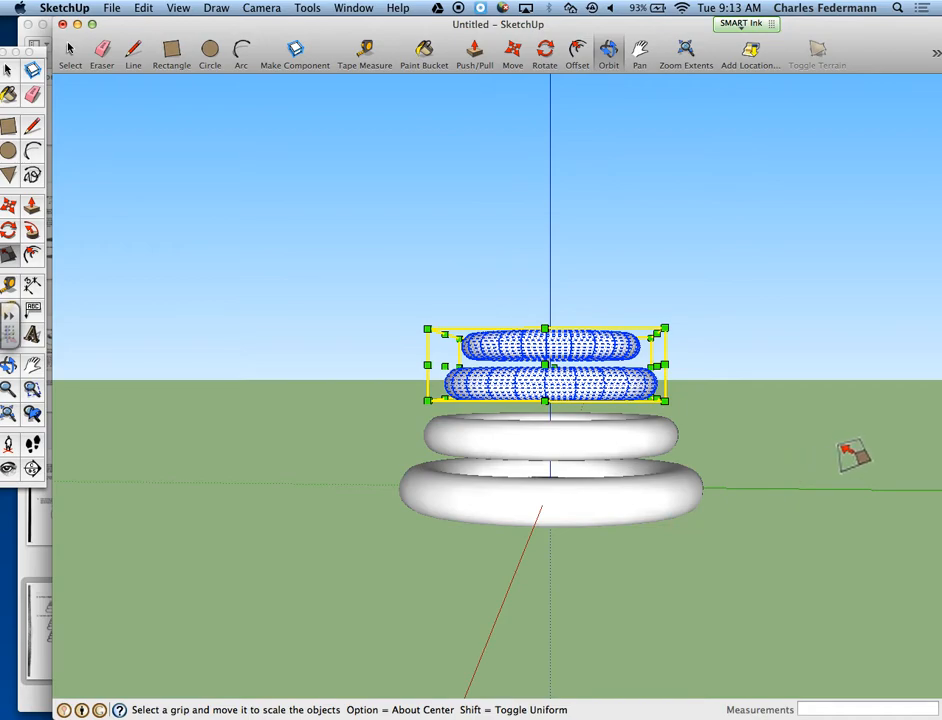
key(m)
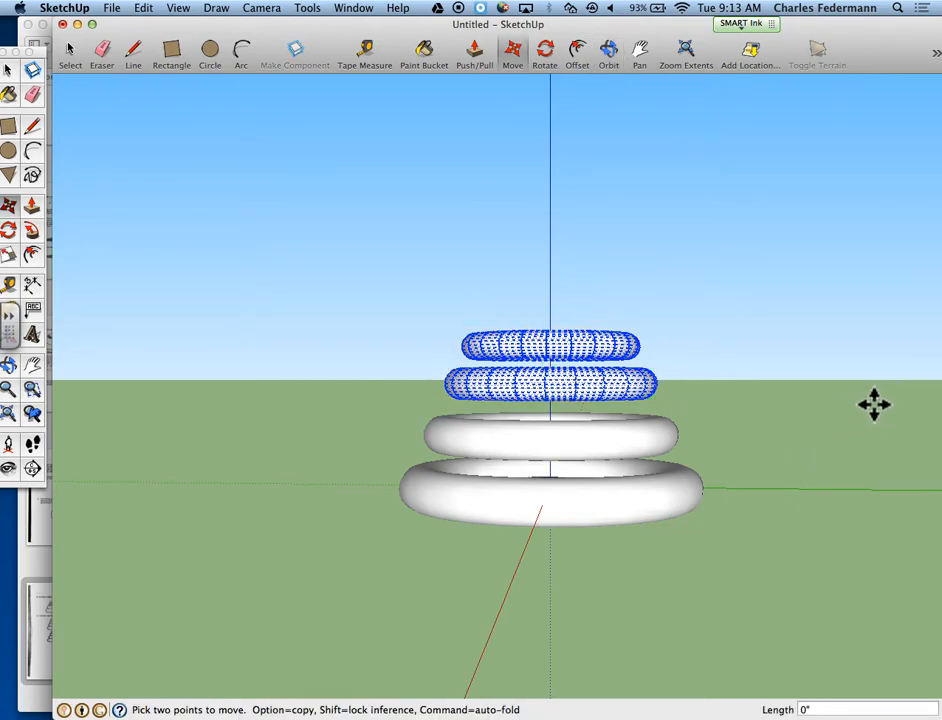
click(874, 404)
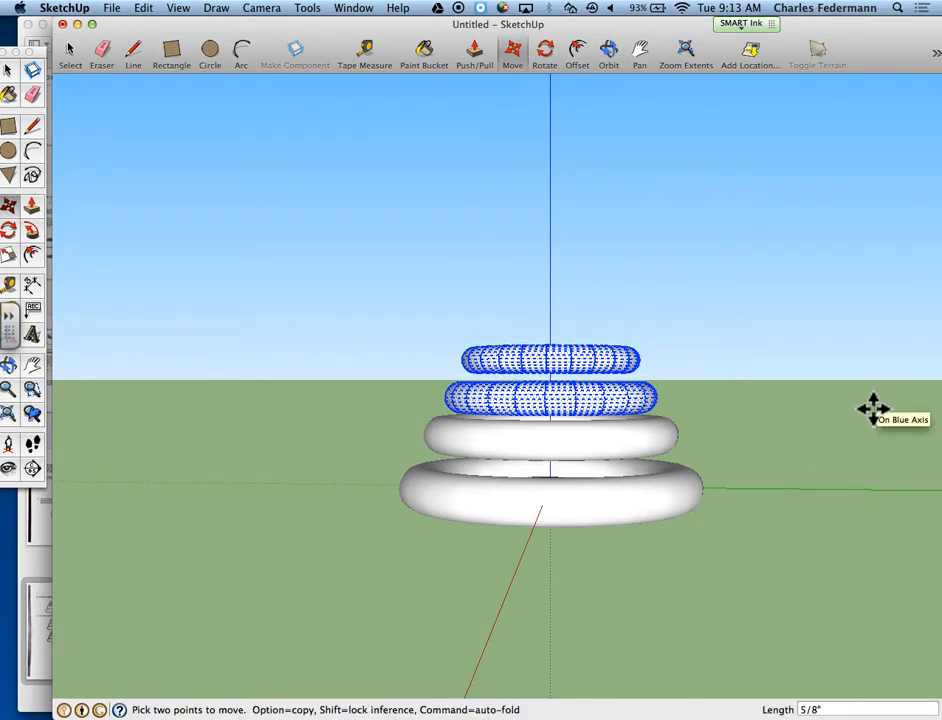
click(872, 406)
Select the three upper rings and move them straight down by about 7/16 inch to sit just above the bottom ring
key(o)
mouse_move(835, 534)
mouse_down()
mouse_move(833, 500)
mouse_move(826, 548)
mouse_up()
key(m)
key(space)
key(o)
drag(705, 483, 707, 435)
key(space)
drag(349, 315, 713, 457)
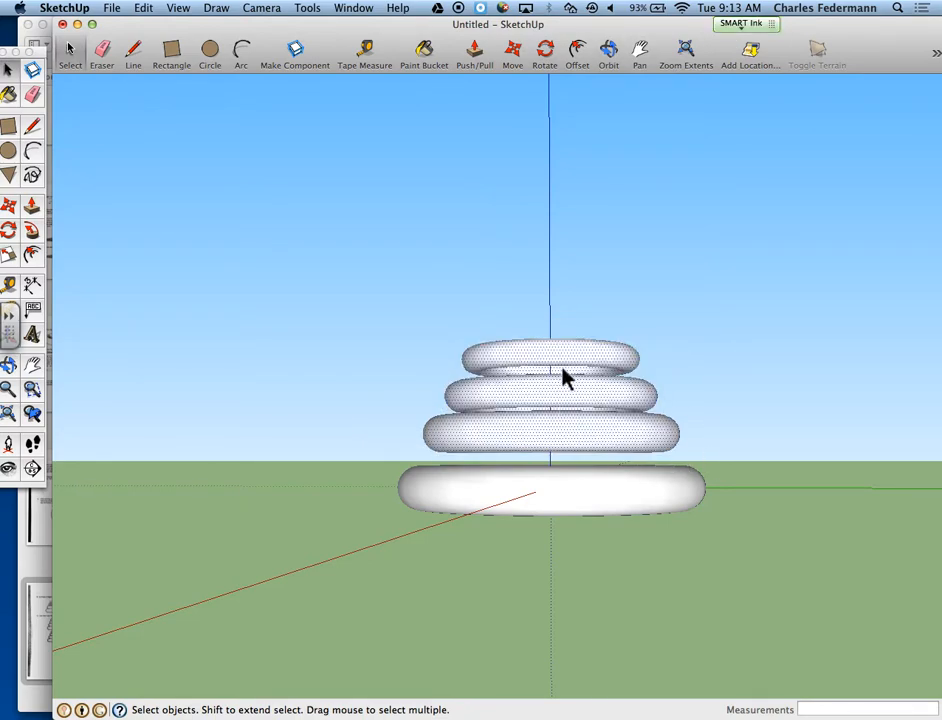
key(m)
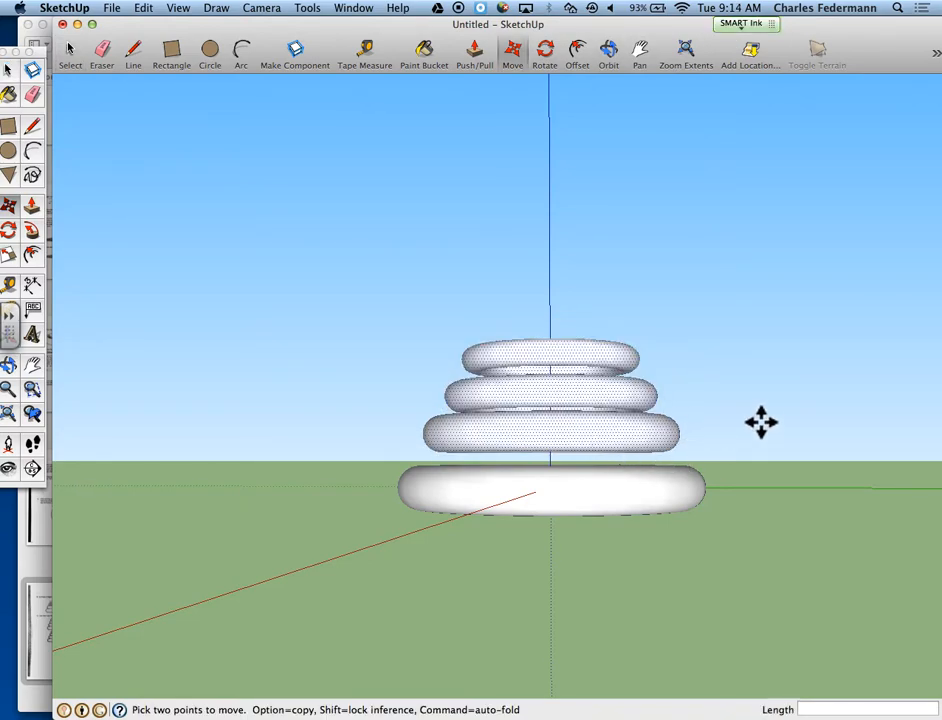
click(843, 413)
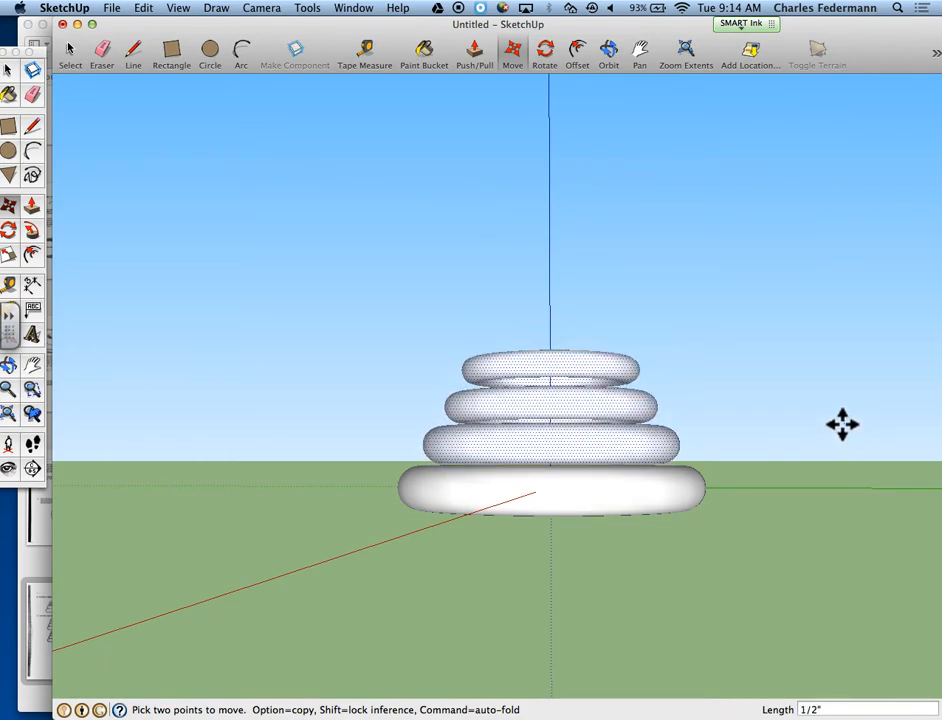
click(842, 423)
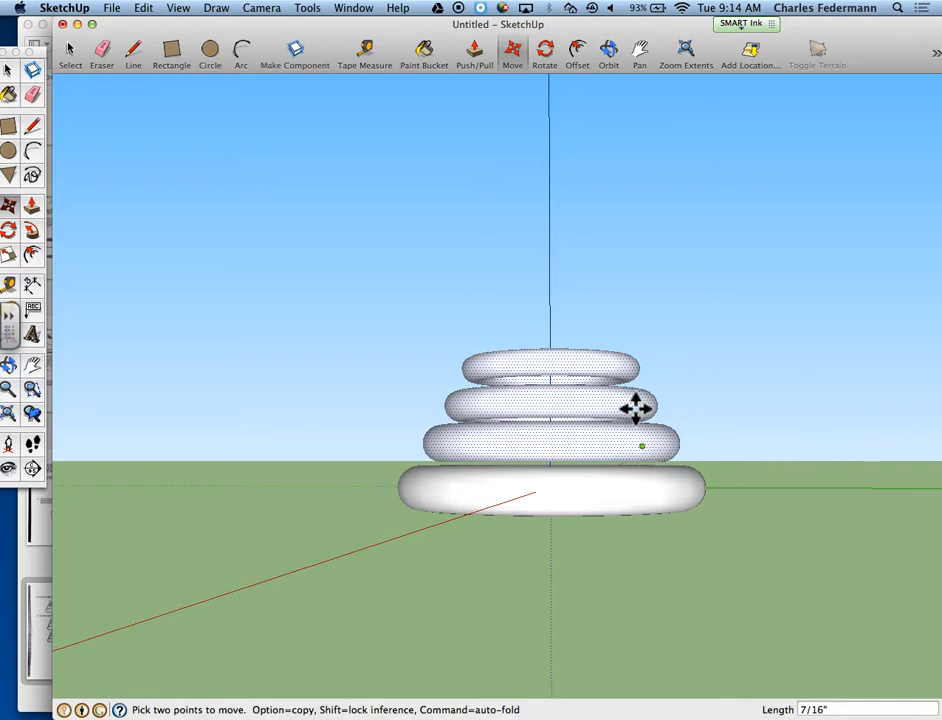
Select all four rings and copy them straight up along the blue axis by about 7 7/16 inches
middle_drag(661, 477, 634, 507)
key(space)
drag(256, 306, 810, 566)
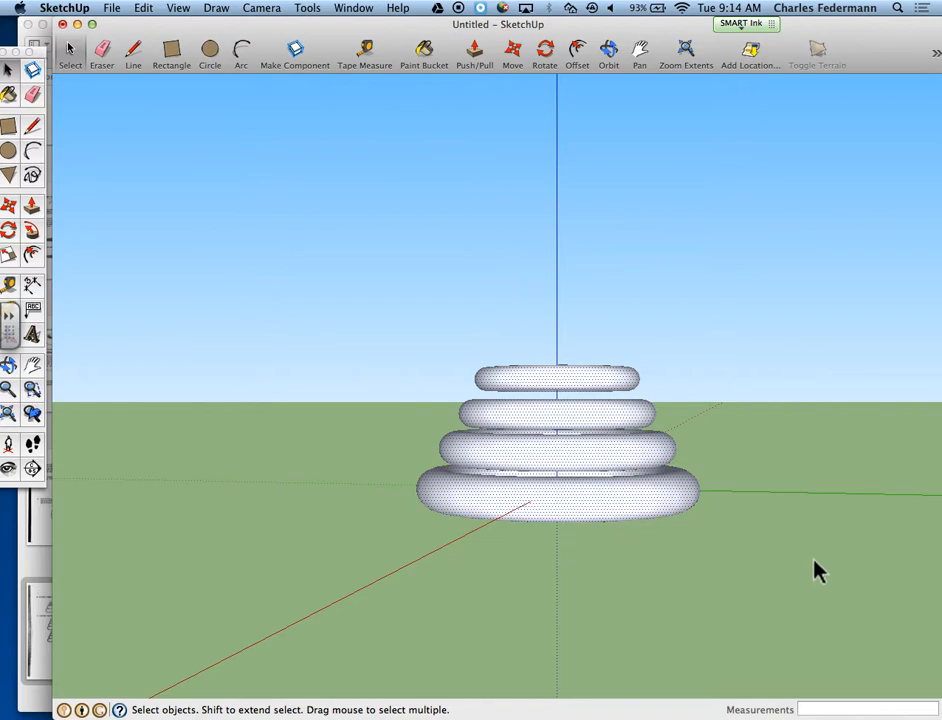
key(m)
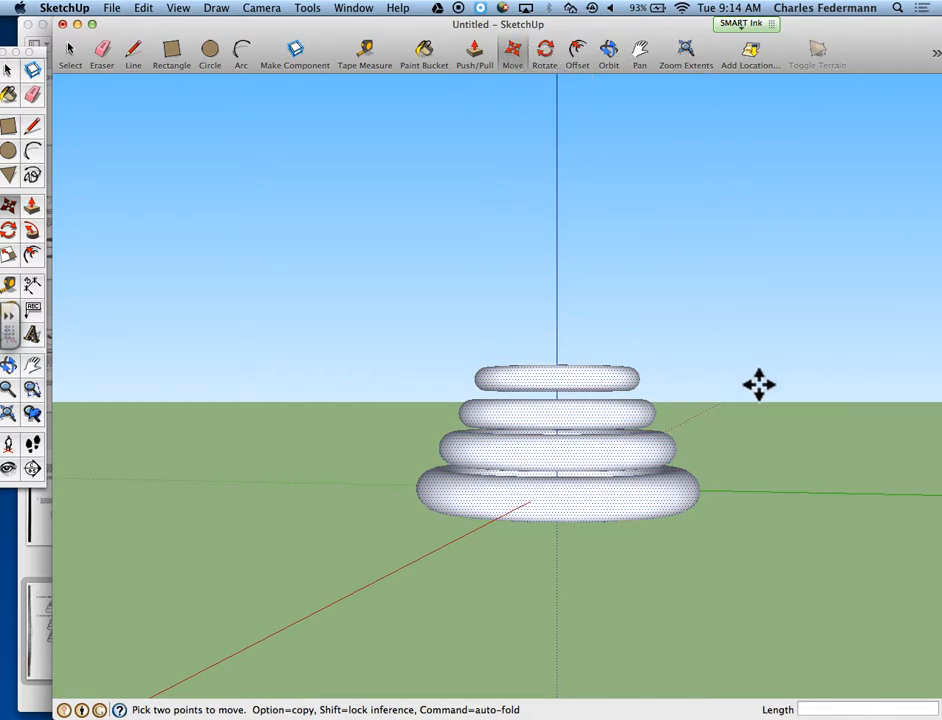
key(alt)
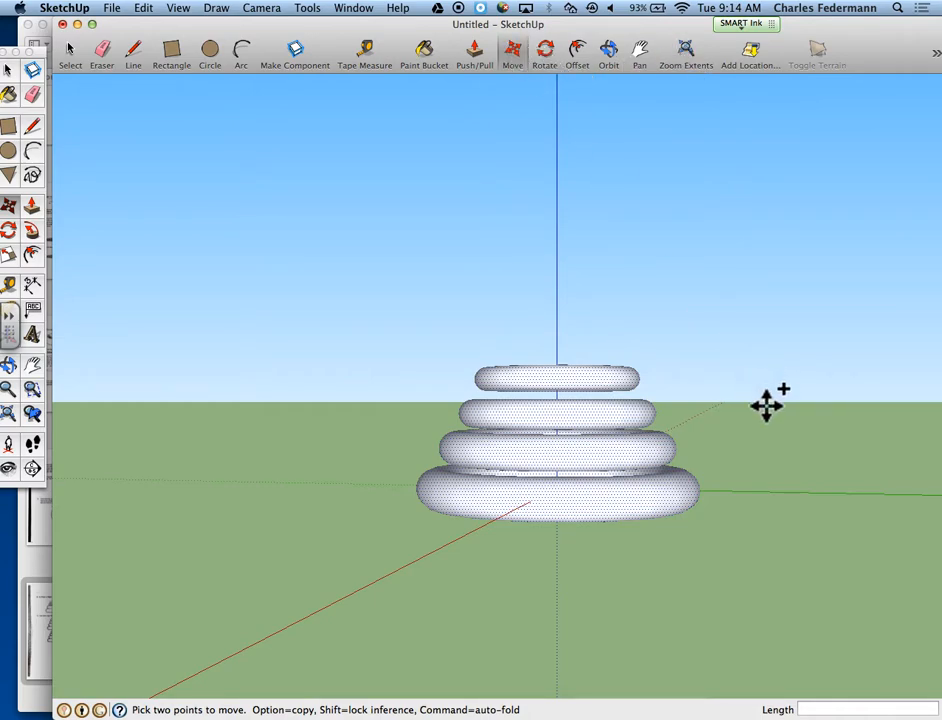
click(788, 493)
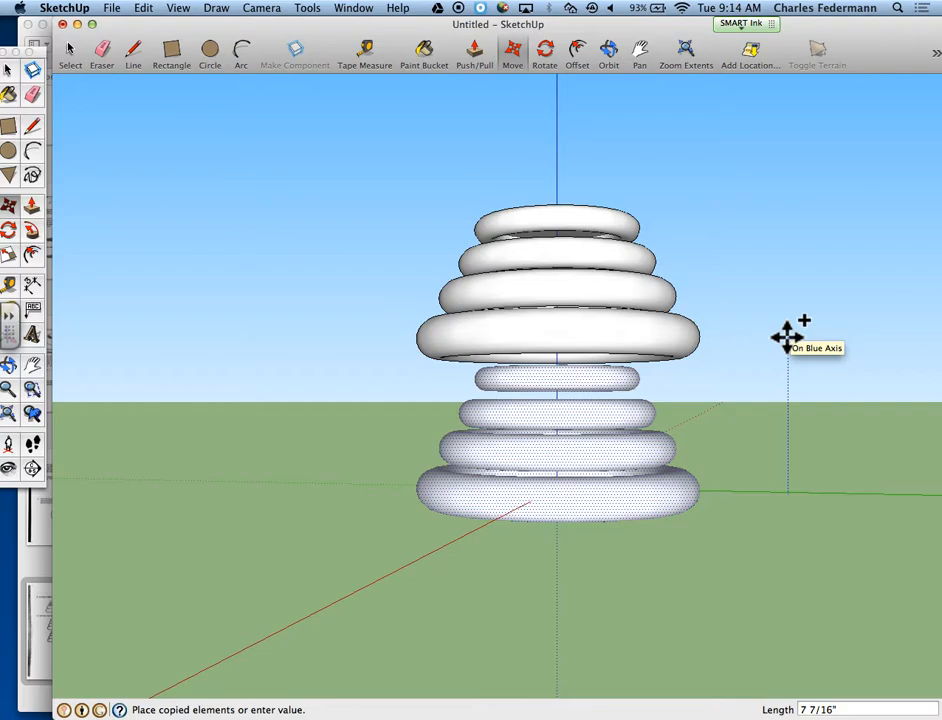
click(789, 332)
Viewed from above, uniformly scale the four copied rings about their center to about 0.50
middle_drag(789, 332, 820, 640)
middle_drag(787, 286, 787, 446)
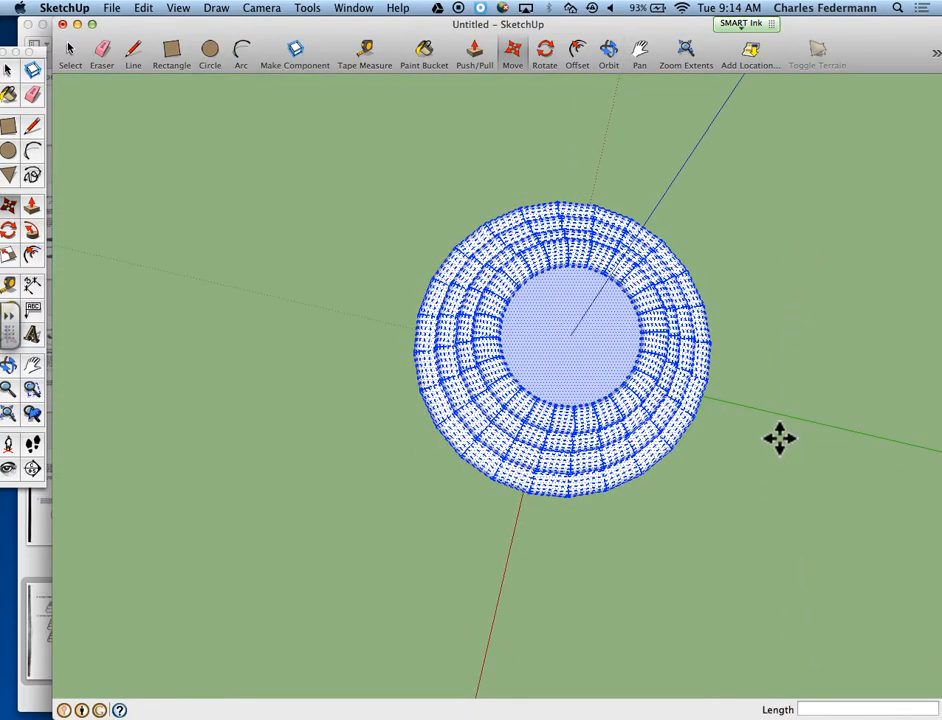
key(s)
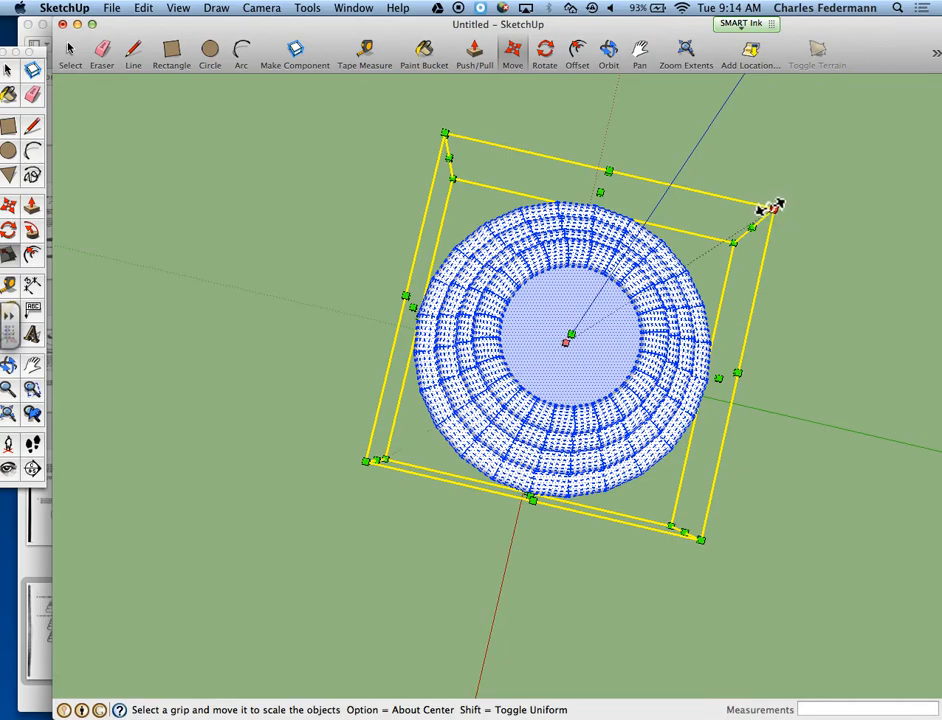
drag(774, 208, 665, 273)
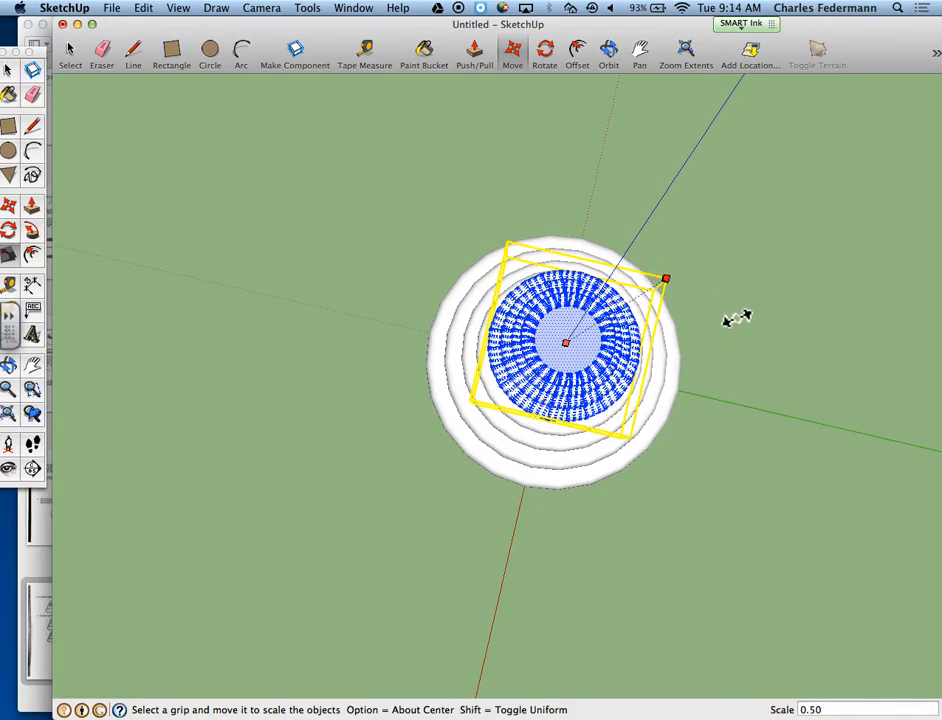
Switch to the standard top view and examine how the scaled rings sit over the lower four rings
key(o)
drag(778, 326, 938, 312)
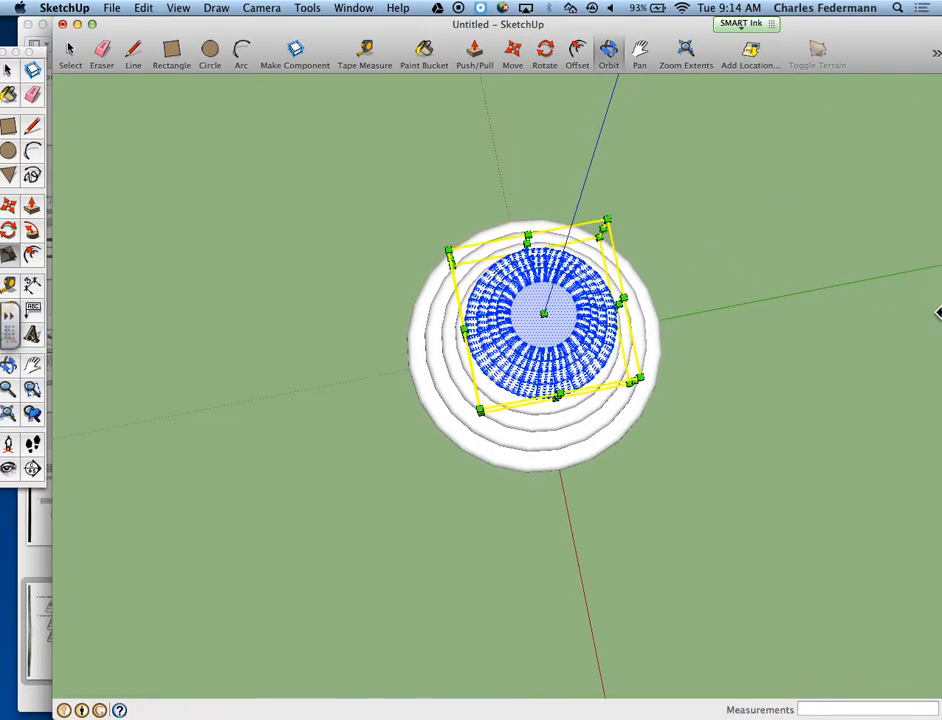
key(super+1)
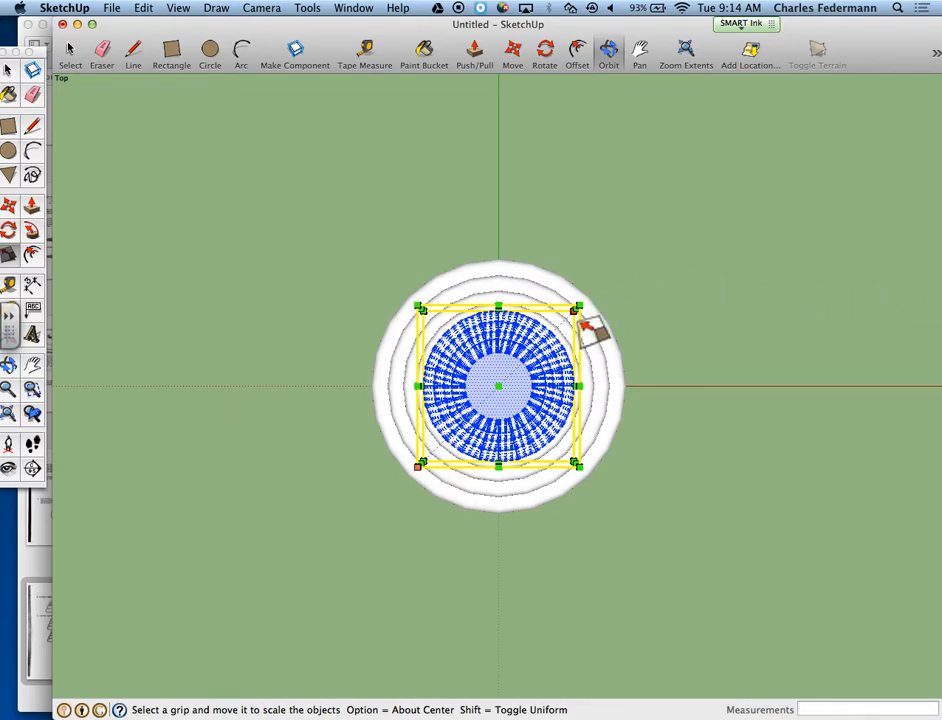
scroll(578, 320, up, 3)
scroll(521, 440, down, 2)
scroll(305, 568, down, 2)
scroll(307, 590, up, 3)
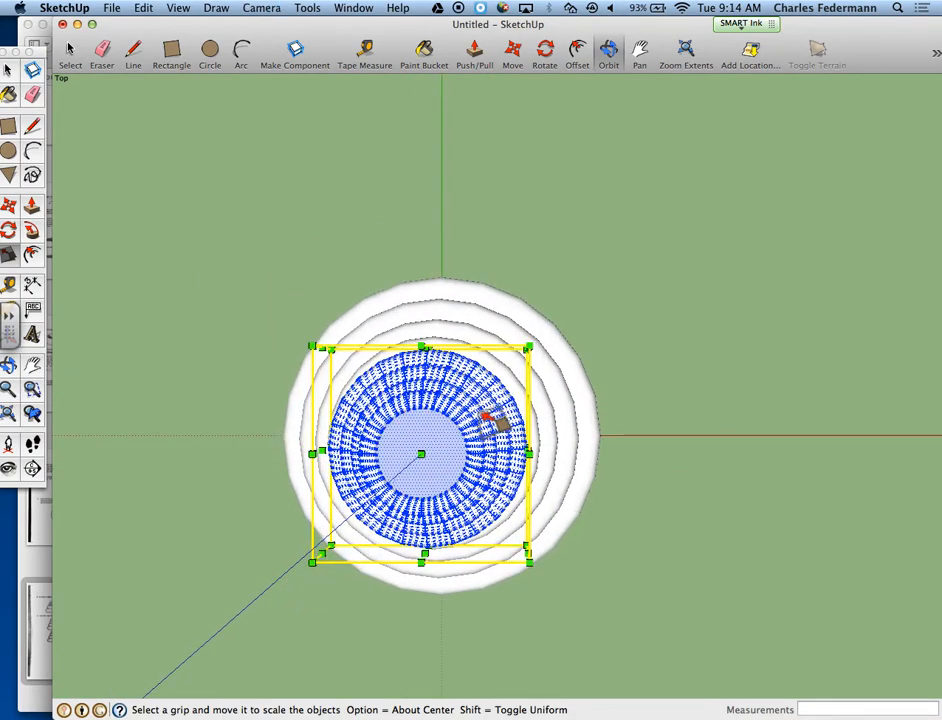
In front view, move the four scaled rings straight down onto the lower stack and clear the selection
middle_drag(511, 446, 620, 245)
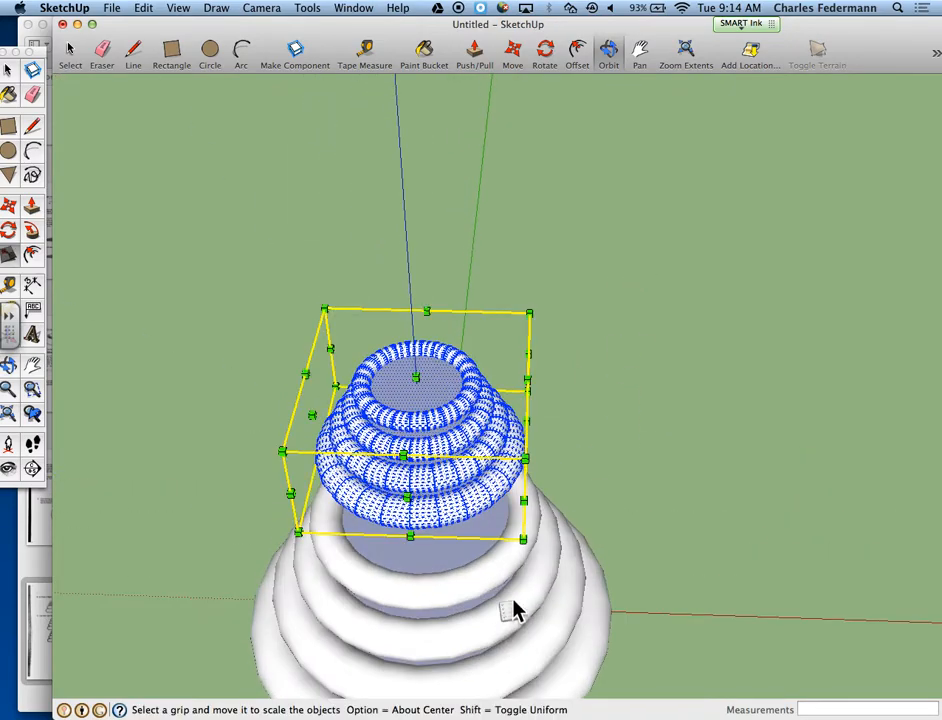
middle_drag(574, 404, 656, 511)
key(m)
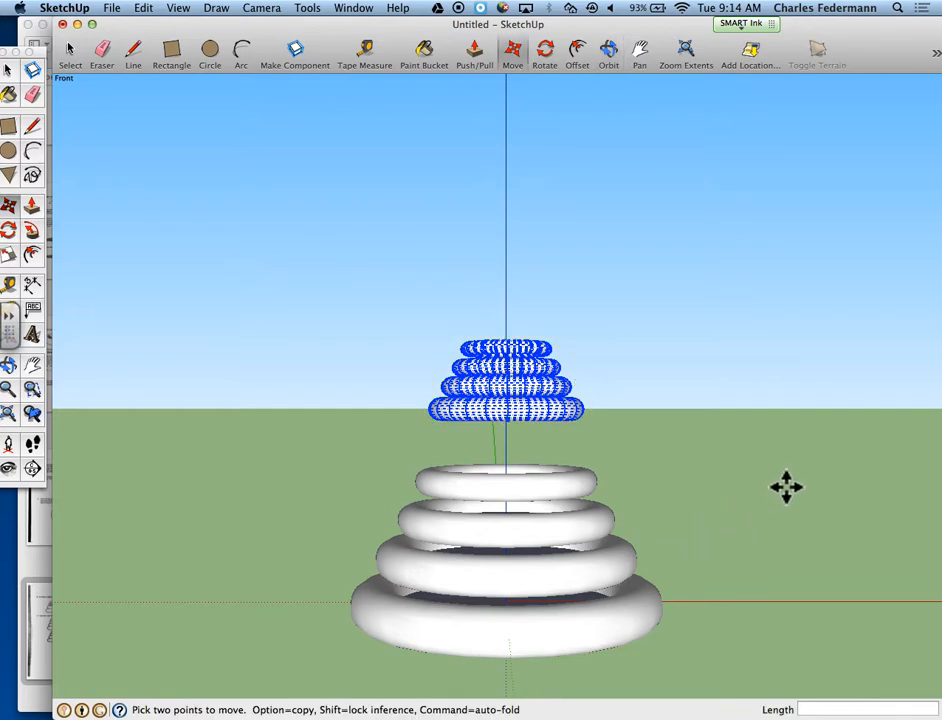
drag(797, 482, 797, 525)
key(space)
click(733, 540)
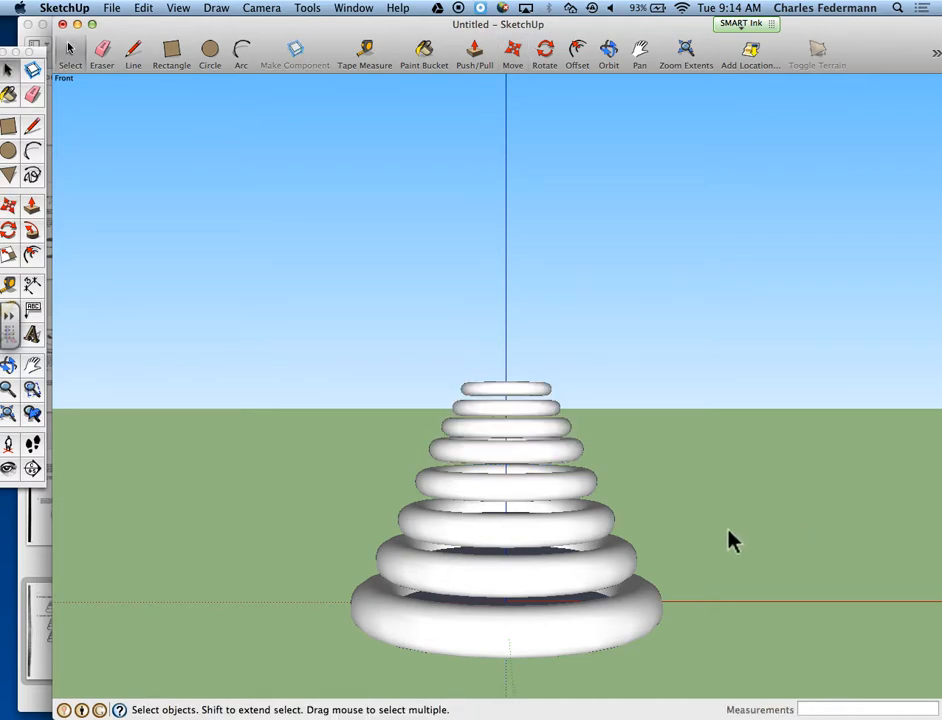
Switch to the worksheet PDF in Preview and read the remaining instructions for painting the rings and making the stacking base
key(super+Tab)
scroll(572, 500, down, 5)
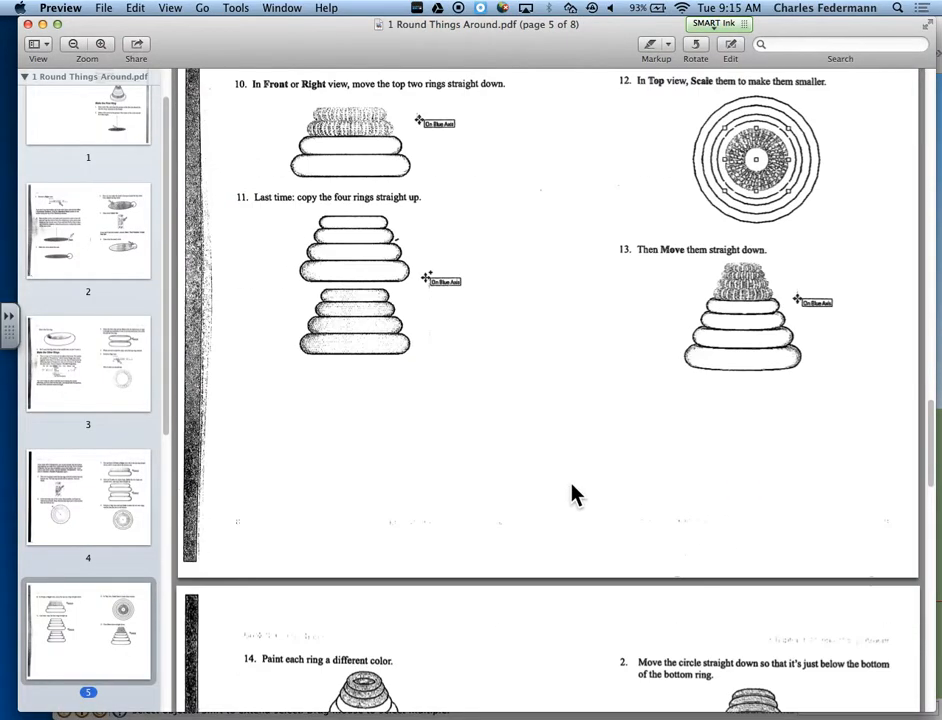
scroll(572, 492, down, 3)
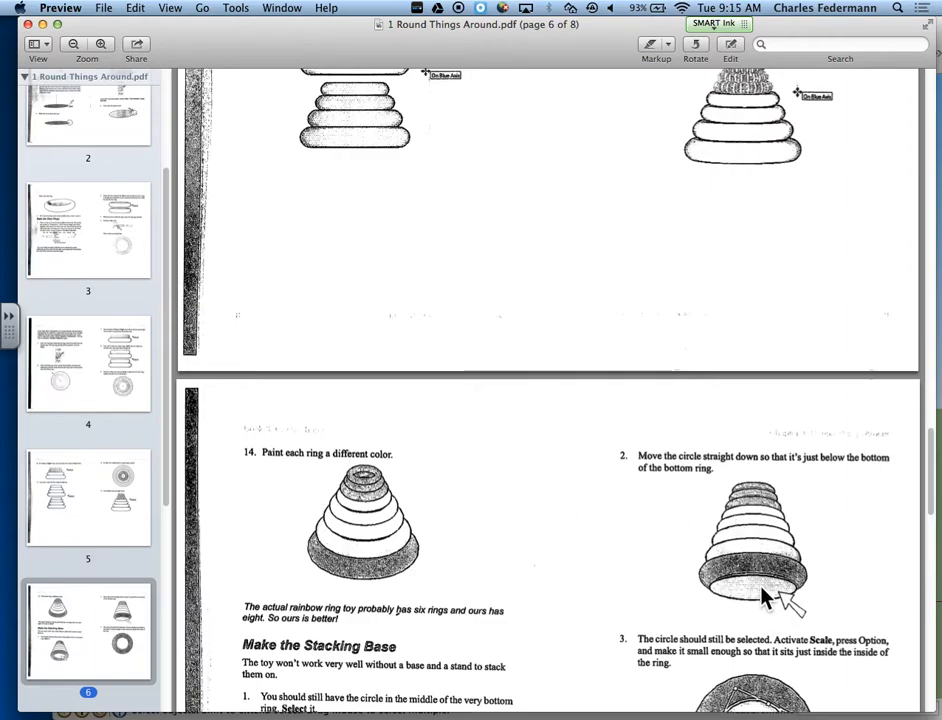
scroll(740, 612, down, 6)
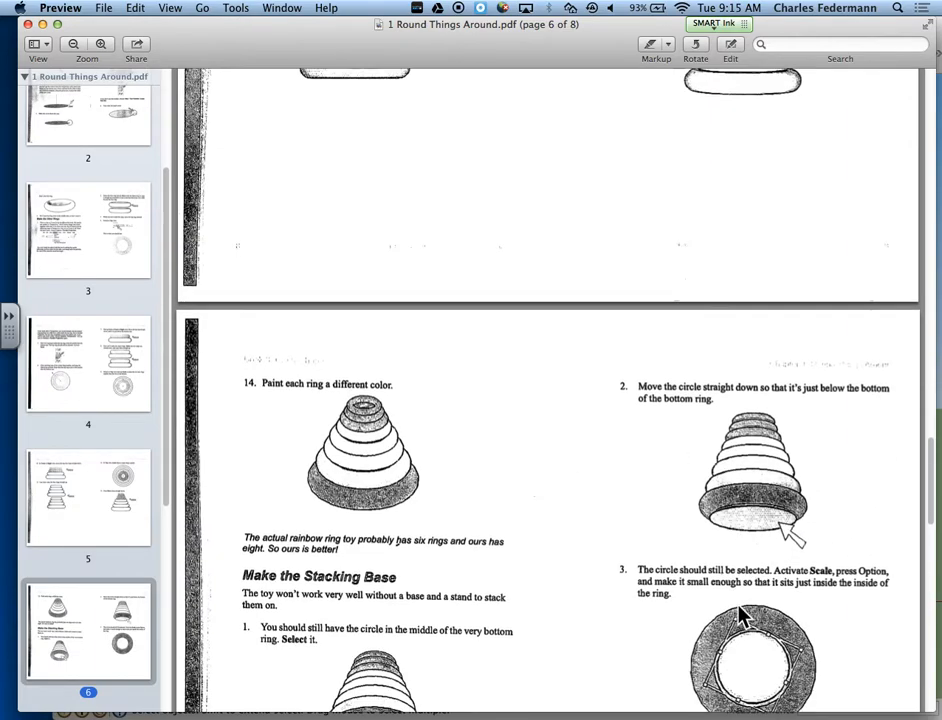
scroll(452, 592, down, 5)
scroll(410, 620, down, 2)
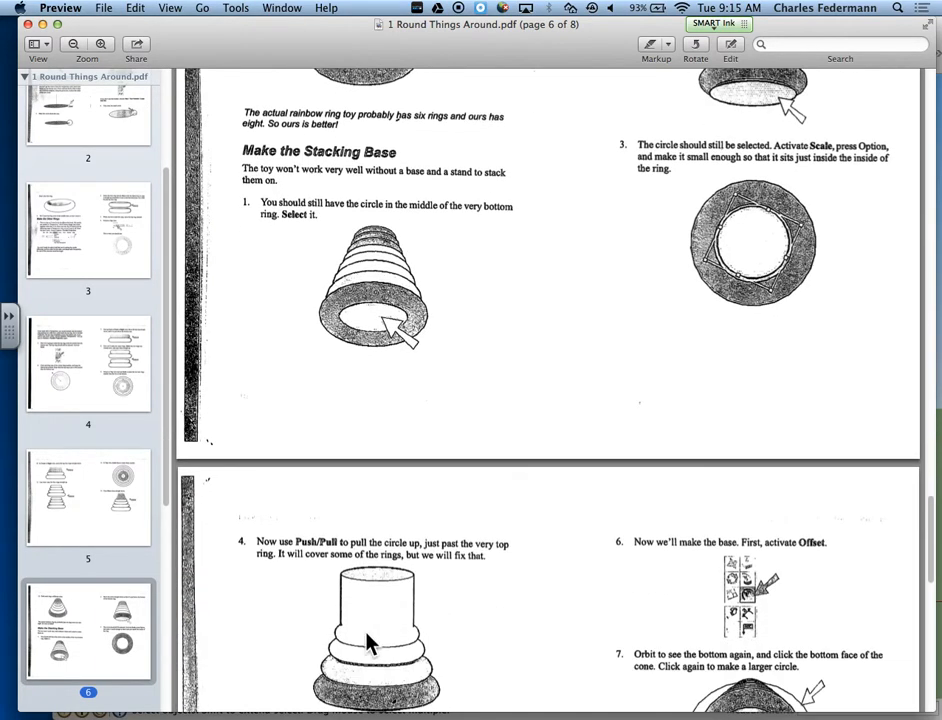
scroll(375, 615, down, 5)
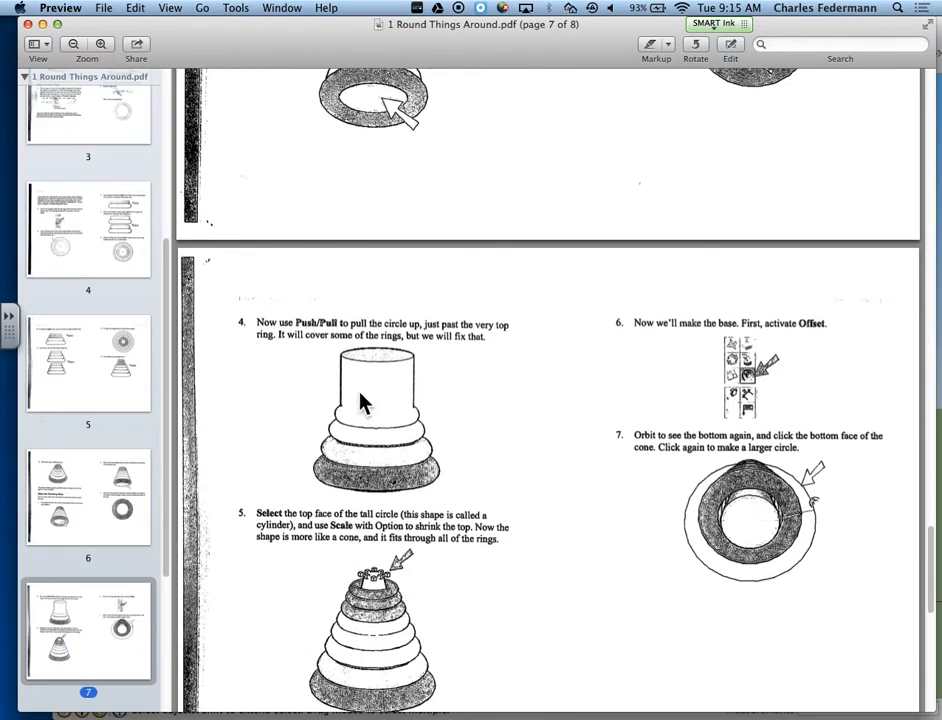
Back in SketchUp, viewed from below, delete the circular faces filling the rings beneath the topmost one
key(super+Tab)
middle_drag(540, 530, 555, 342)
click(510, 462)
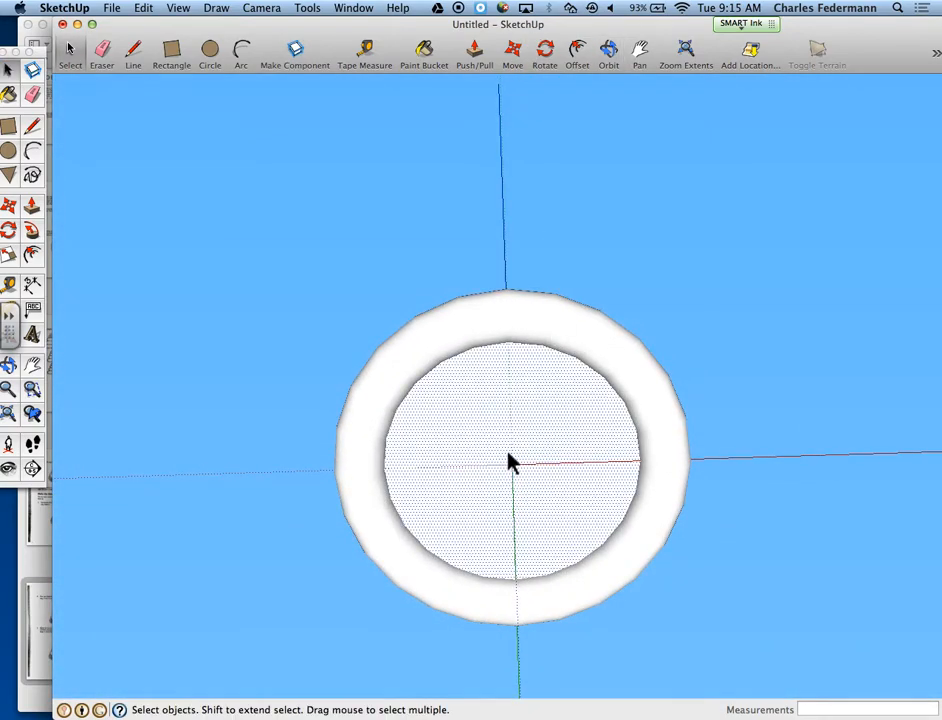
middle_drag(505, 475, 527, 362)
click(505, 437)
key(Delete)
click(503, 429)
key(Delete)
click(502, 410)
key(Delete)
click(502, 422)
key(Delete)
Delete the circular face inside the topmost ring and undo that erase
click(503, 430)
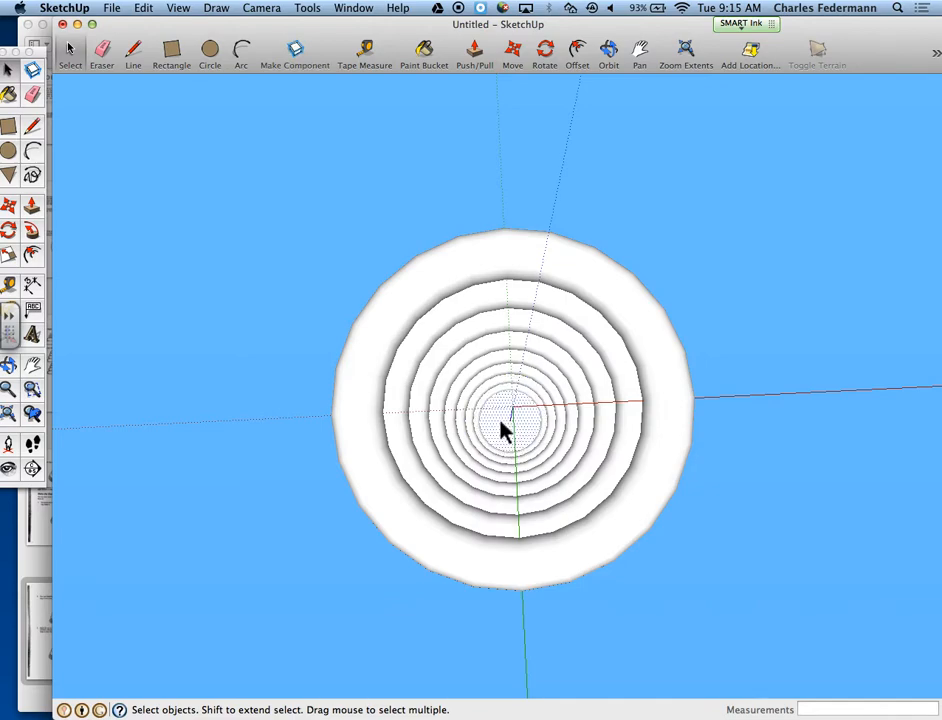
key(Delete)
click(177, 9)
mouse_move(138, 9)
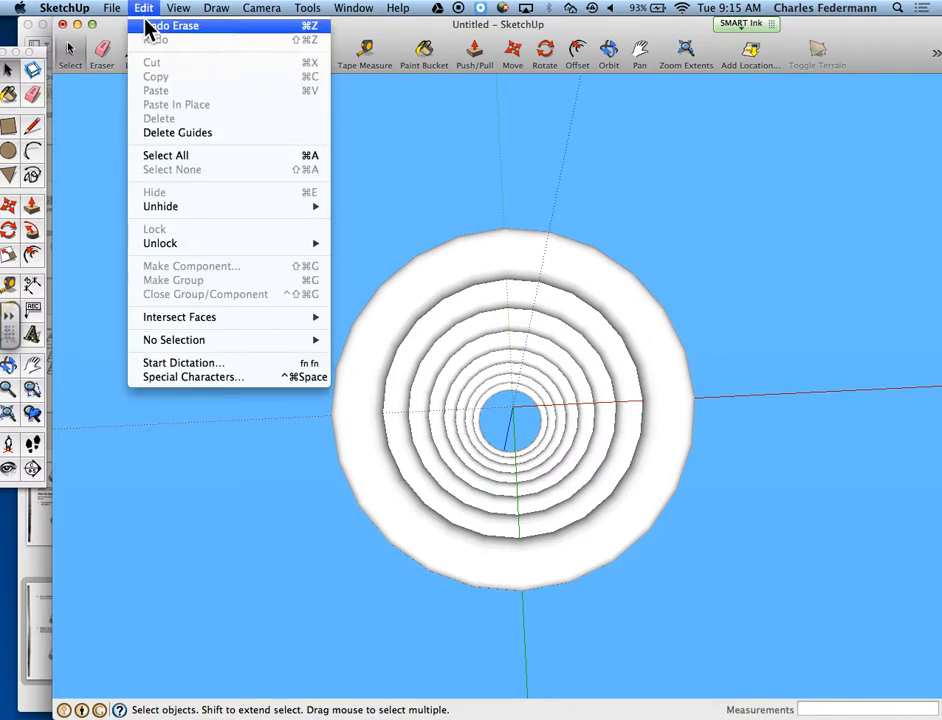
click(306, 30)
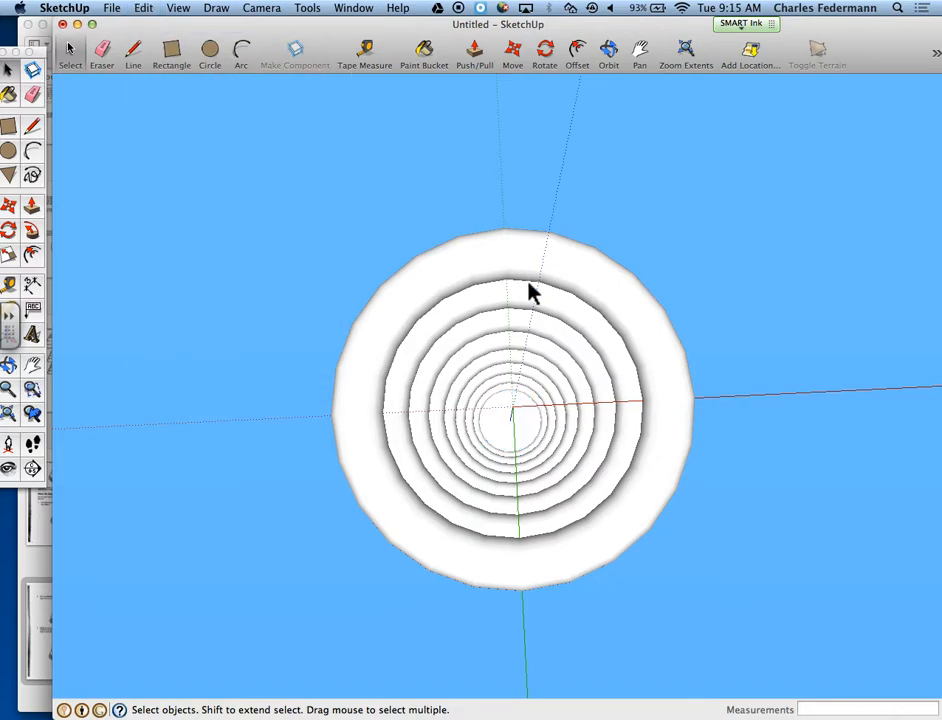
Push/Pull the topmost ring's inner circle down through the rings by about 10 9/16 inches to form a central post
key(o)
drag(572, 160, 513, 347)
key(p)
click(510, 395)
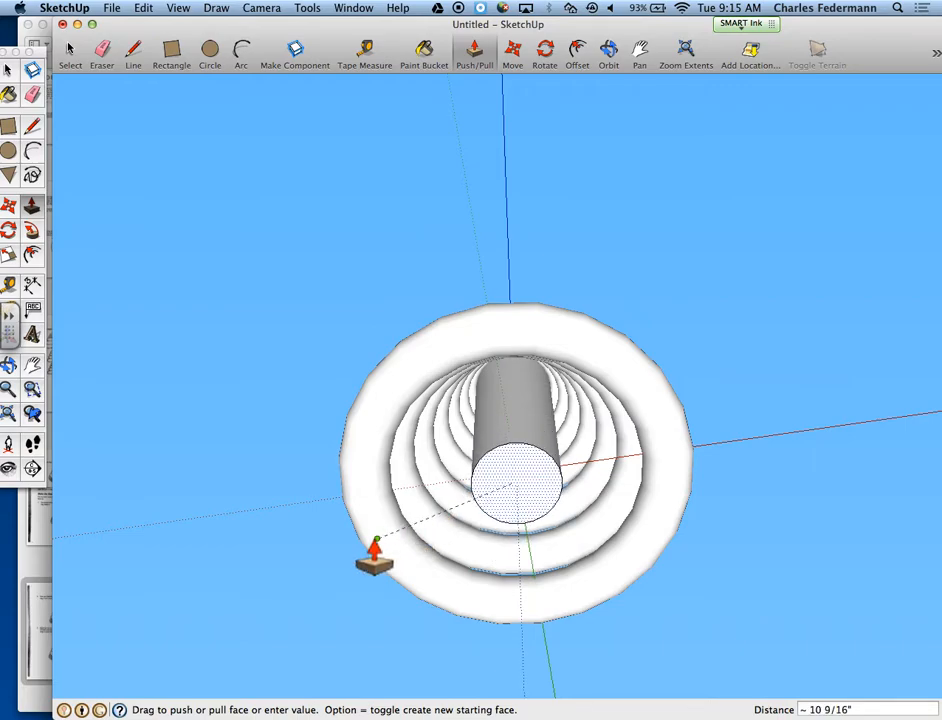
click(373, 550)
Extend the post's bottom face by 5/8 inch so it reaches the underside of the bottom ring
key(o)
drag(532, 505, 541, 630)
key(p)
key(o)
drag(514, 553, 517, 583)
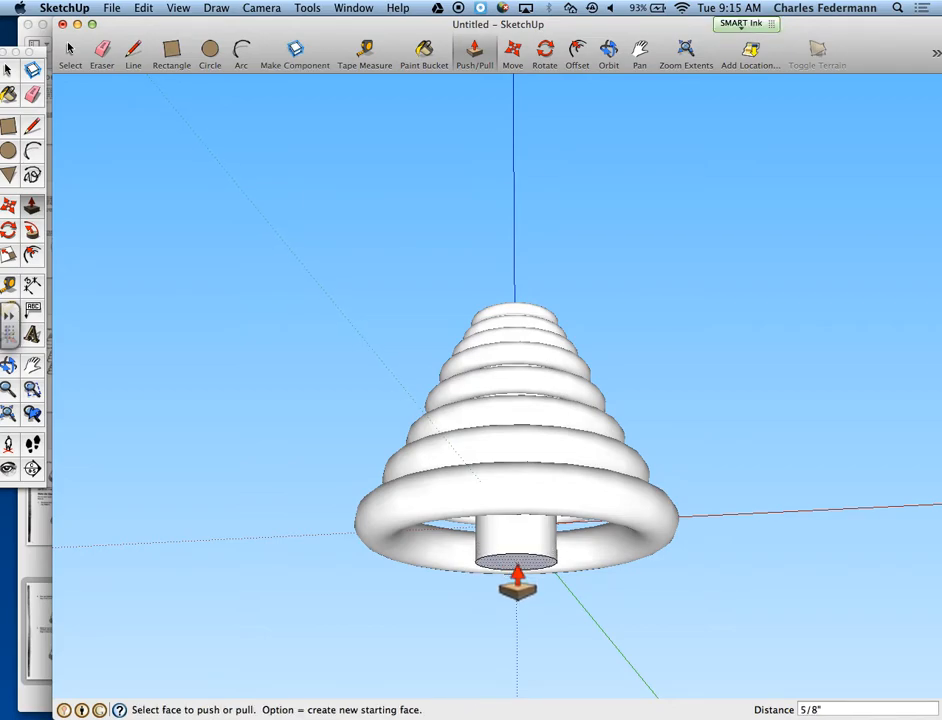
Uniformly scale the post's bottom face about its center to about 3.13, flaring the post into a cone
middle_drag(513, 278, 406, 156)
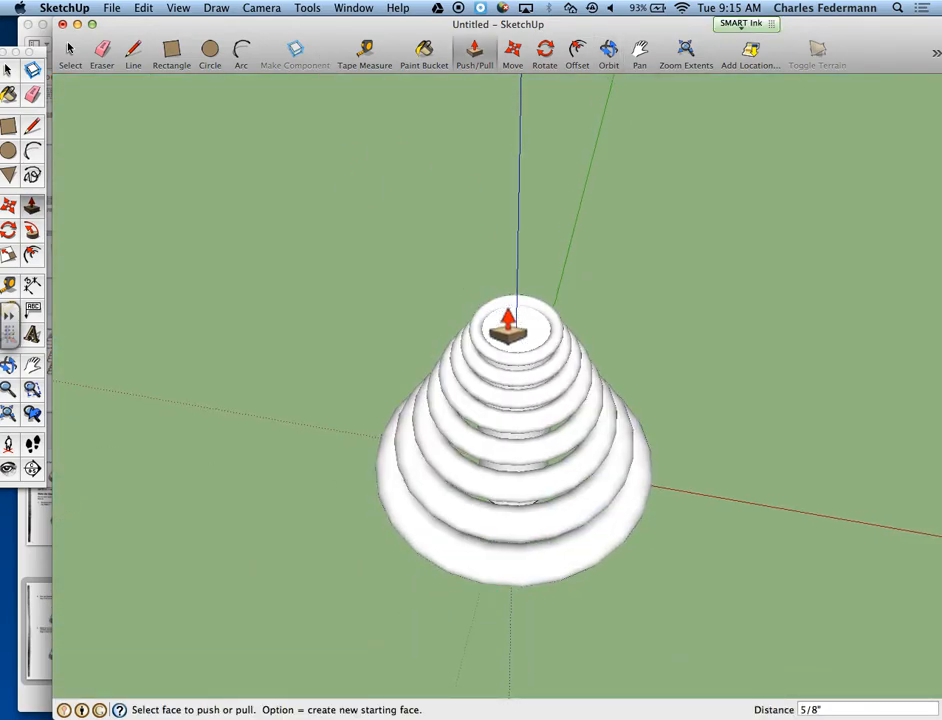
mouse_move(510, 332)
mouse_down()
mouse_move(517, 323)
mouse_move(511, 330)
mouse_up()
middle_drag(511, 330, 515, 6)
middle_drag(505, 635, 515, 530)
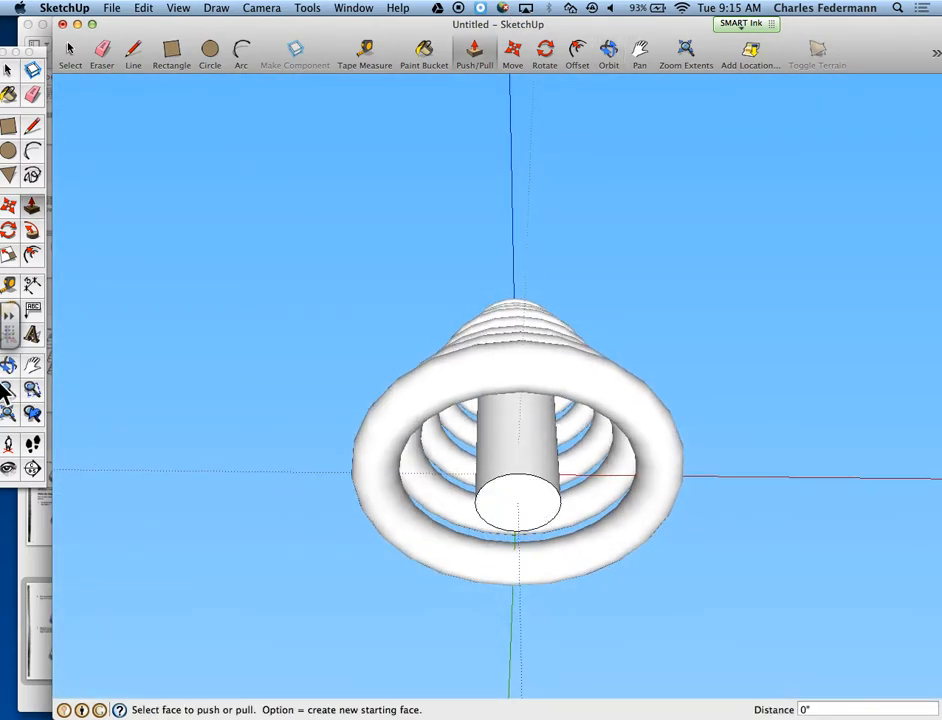
click(32, 256)
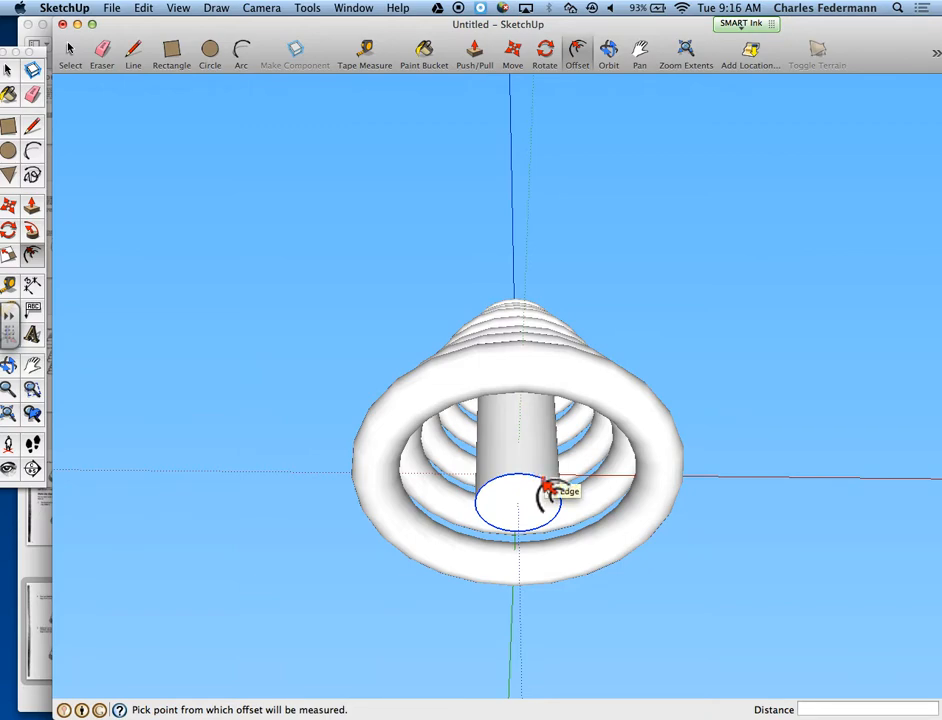
key(space)
click(522, 495)
key(s)
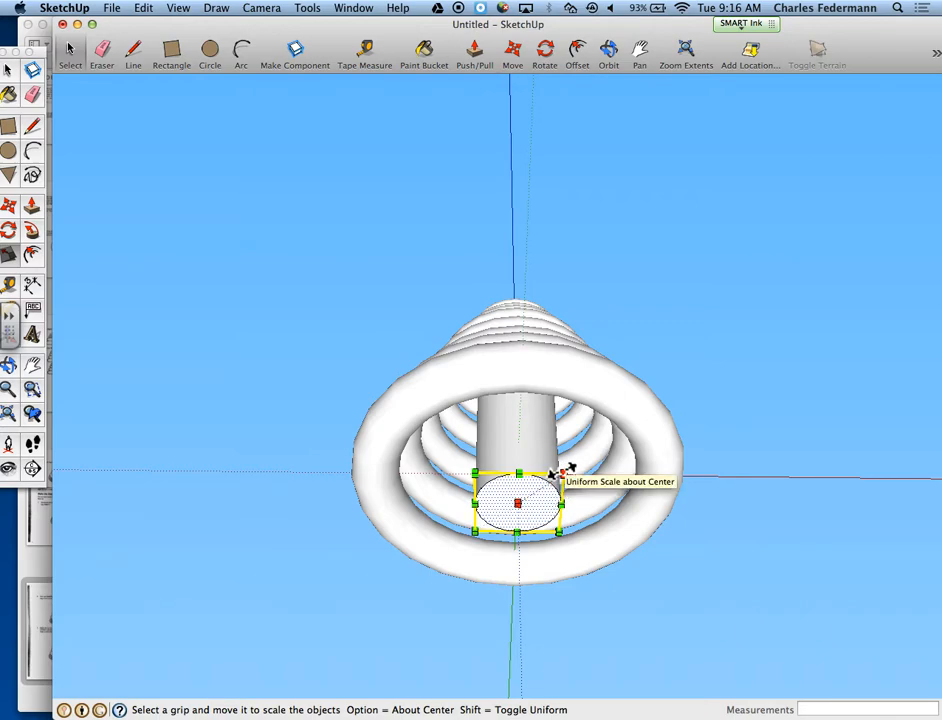
alt+drag(563, 472, 670, 402)
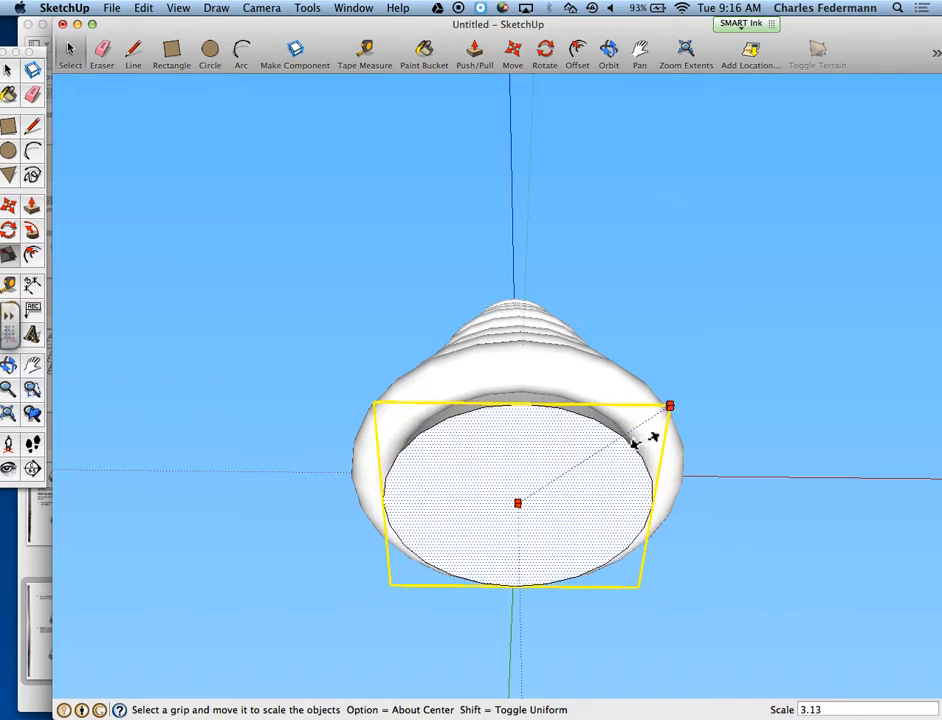
Offset the cone's bottom edge outward by about 2 3/8 inches to outline a base wider than the bottom ring
click(33, 256)
click(445, 421)
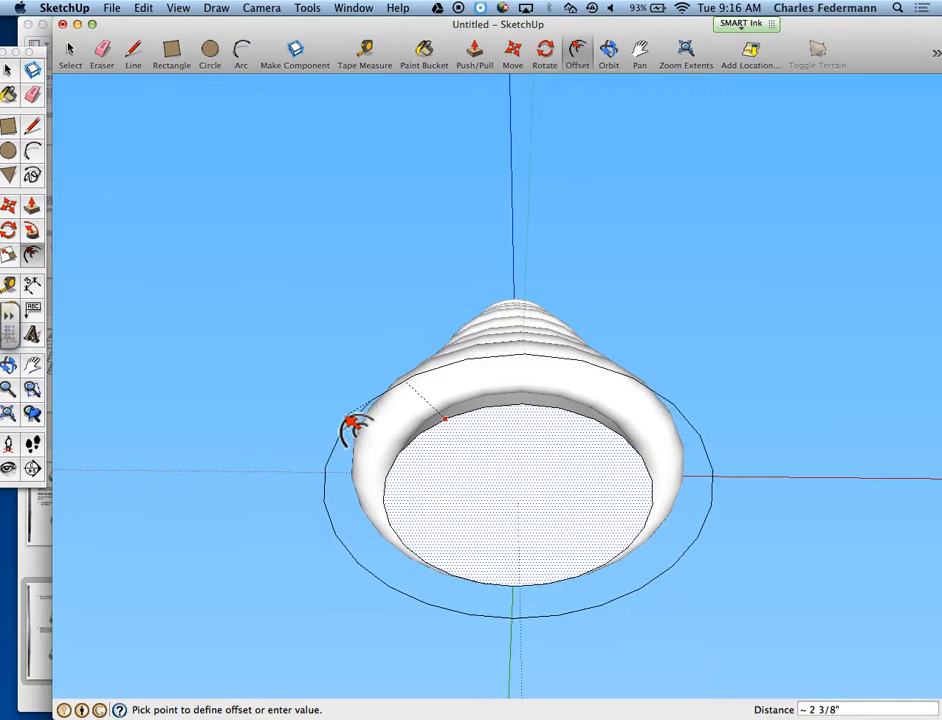
click(352, 428)
middle_drag(352, 428, 441, 540)
Push/Pull the outer band of the base downward to give it thickness
key(p)
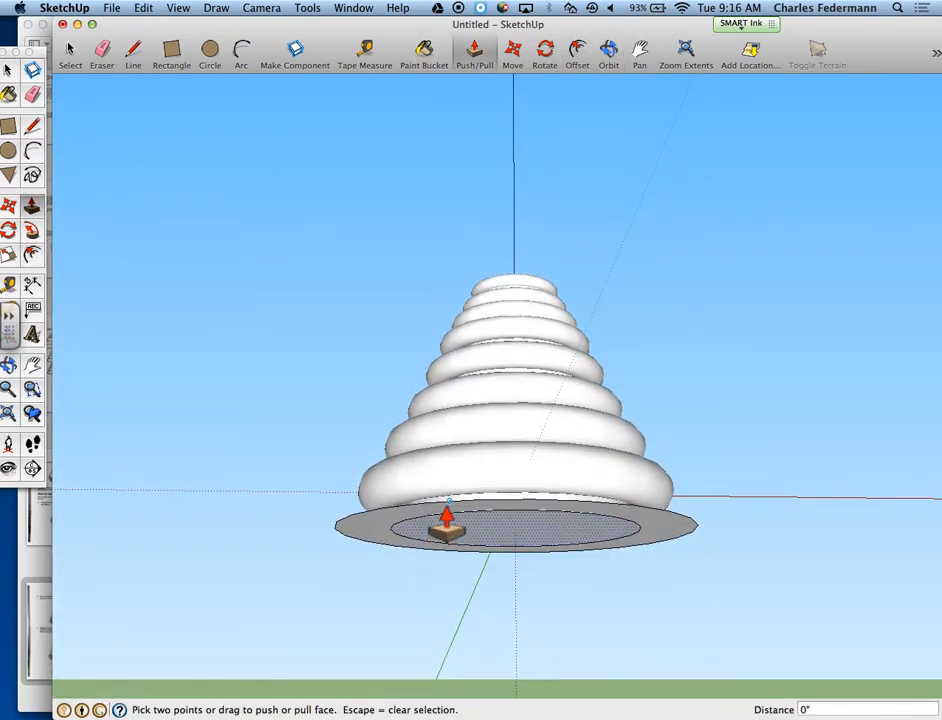
scroll(405, 535, up, 3)
key(space)
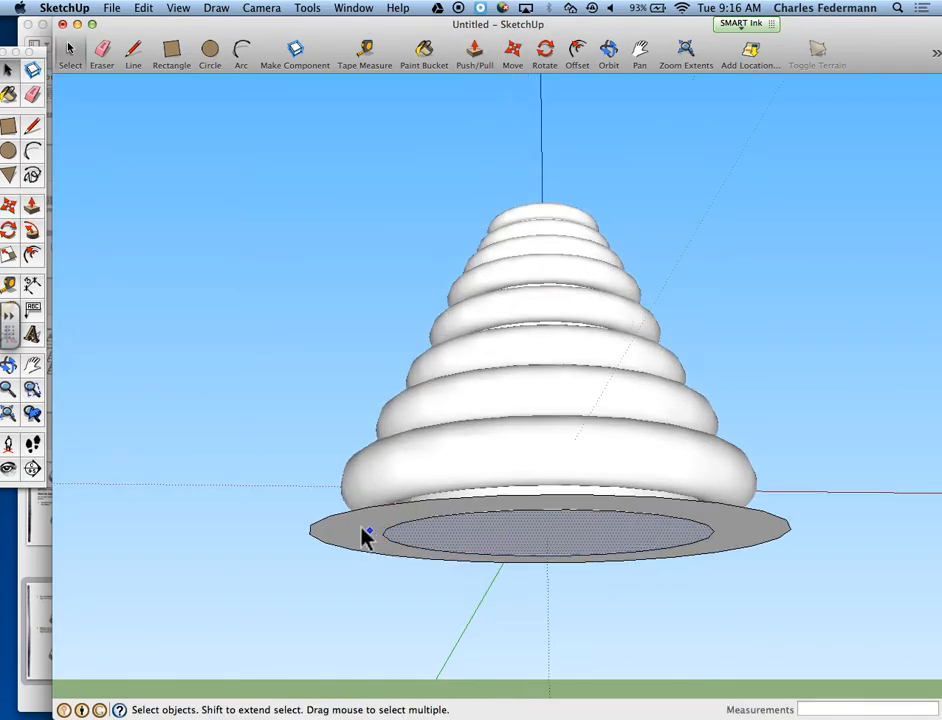
key(p)
click(358, 548)
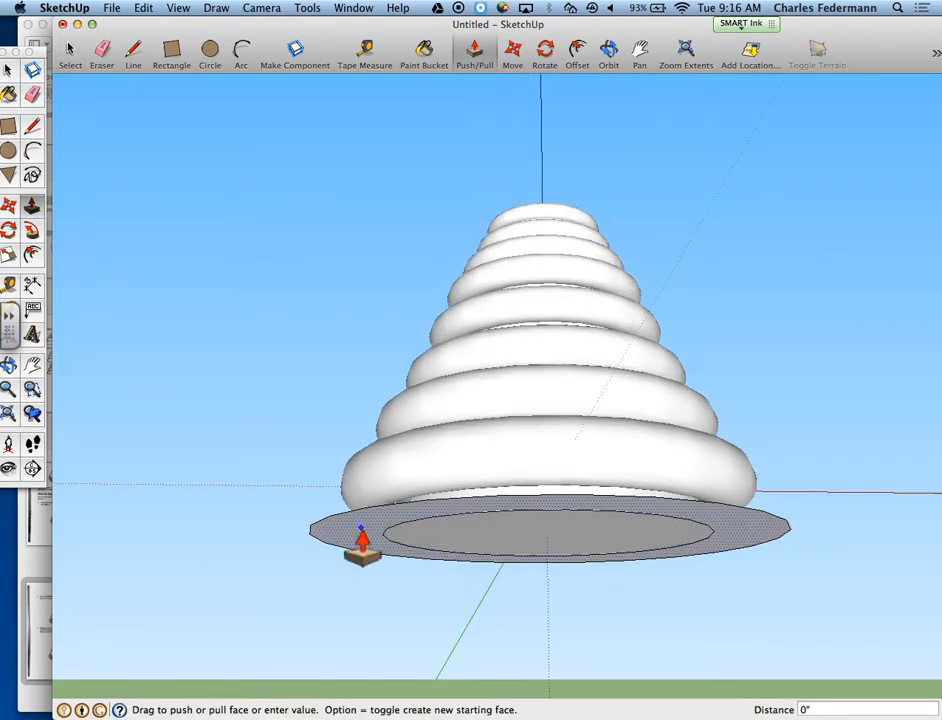
click(372, 605)
Select the circular face inside the topmost ring and pull it up by 1 1/8 inches
middle_drag(431, 389, 547, 455)
scroll(547, 455, up, 5)
scroll(547, 455, down, 3)
scroll(559, 235, up, 4)
key(space)
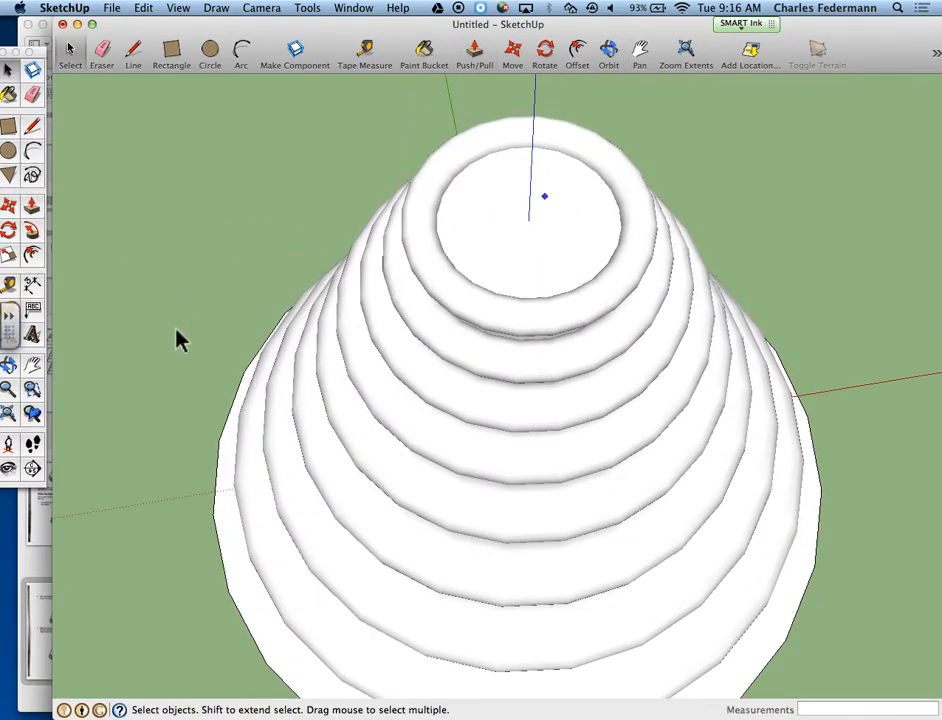
click(35, 258)
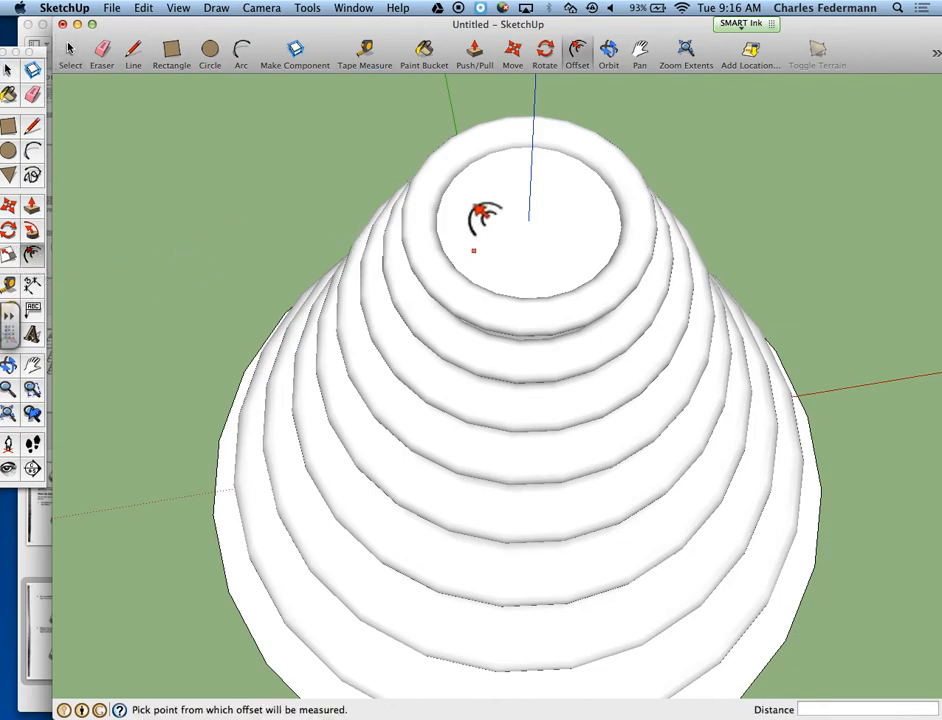
click(492, 216)
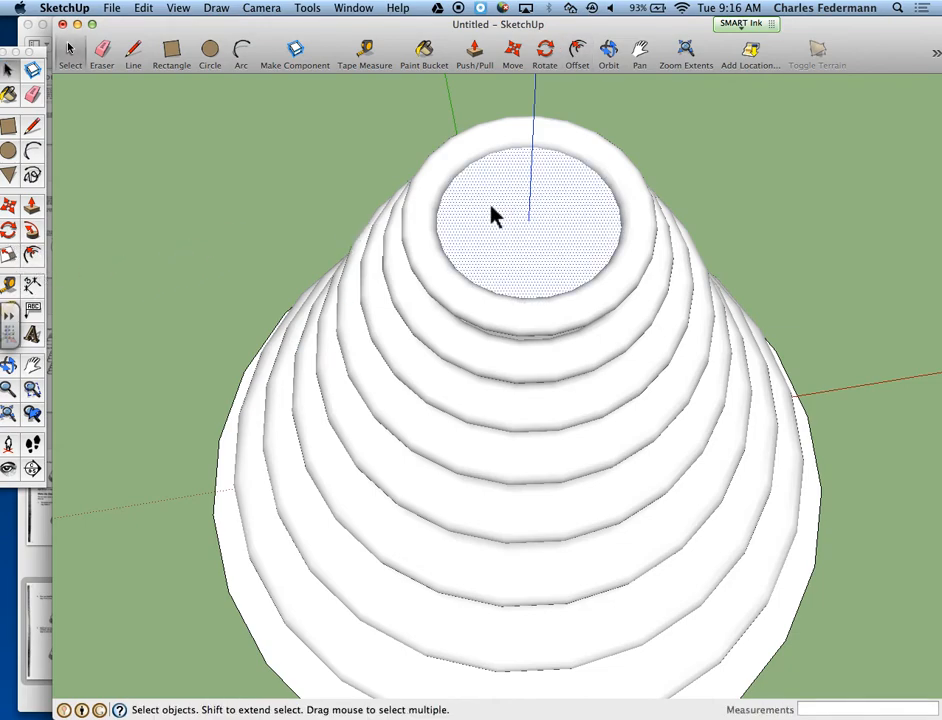
key(p)
click(511, 232)
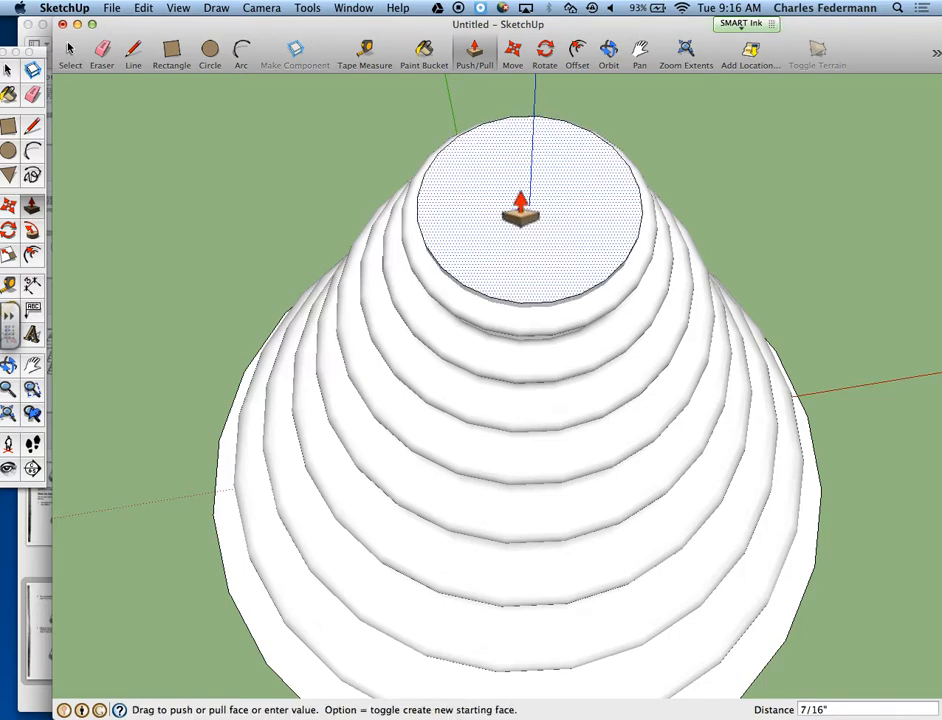
click(517, 192)
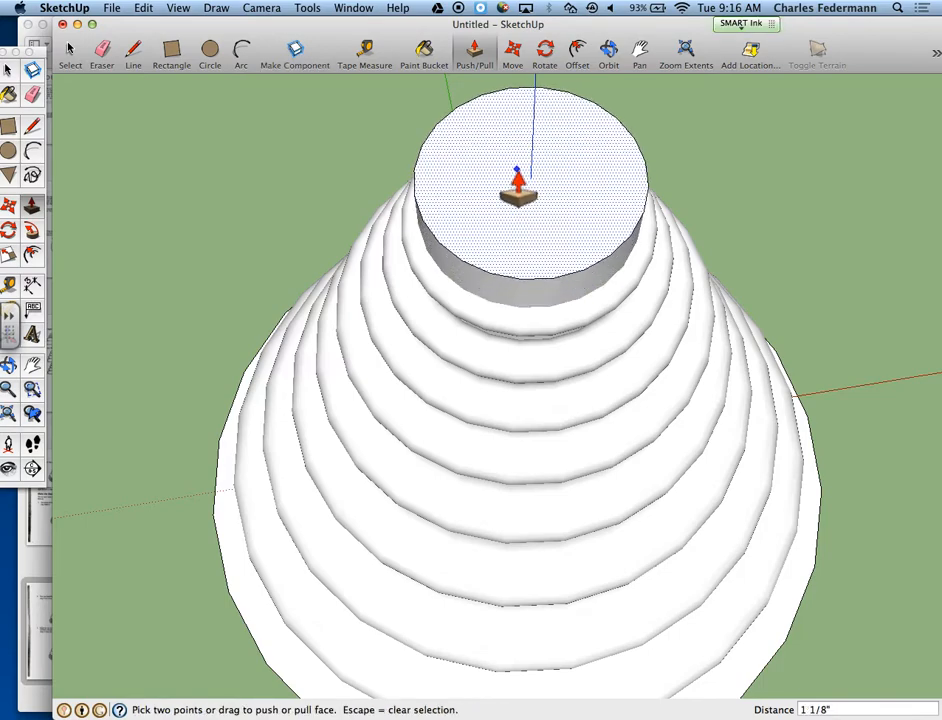
Uniformly scale the raised top face smaller about its center to taper the tip of the post
key(space)
key(s)
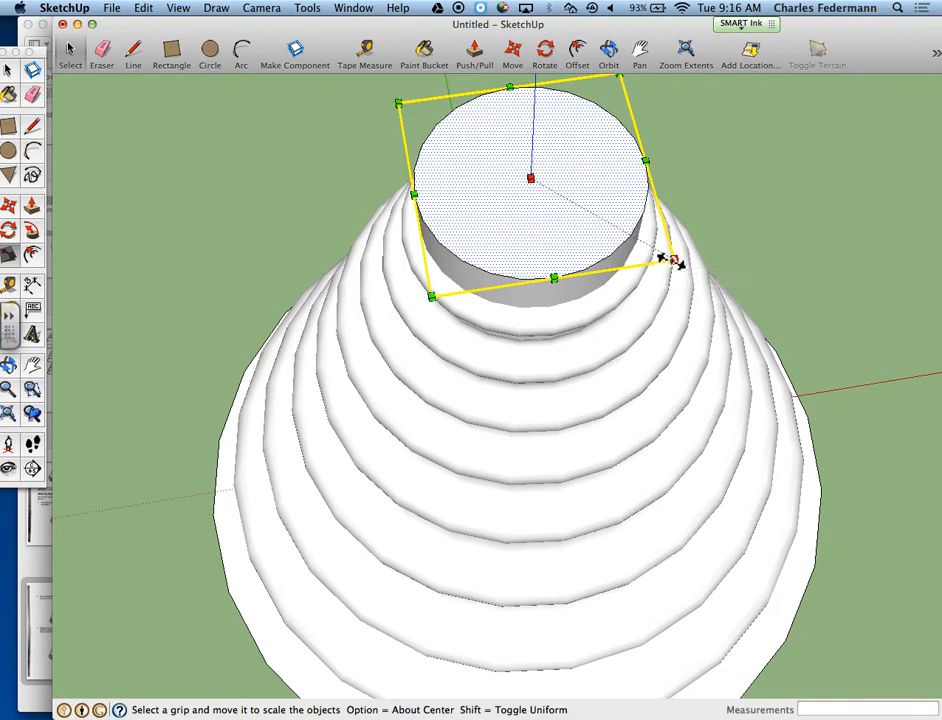
alt+drag(670, 260, 600, 220)
middle_drag(559, 261, 508, 193)
scroll(508, 193, up, 2)
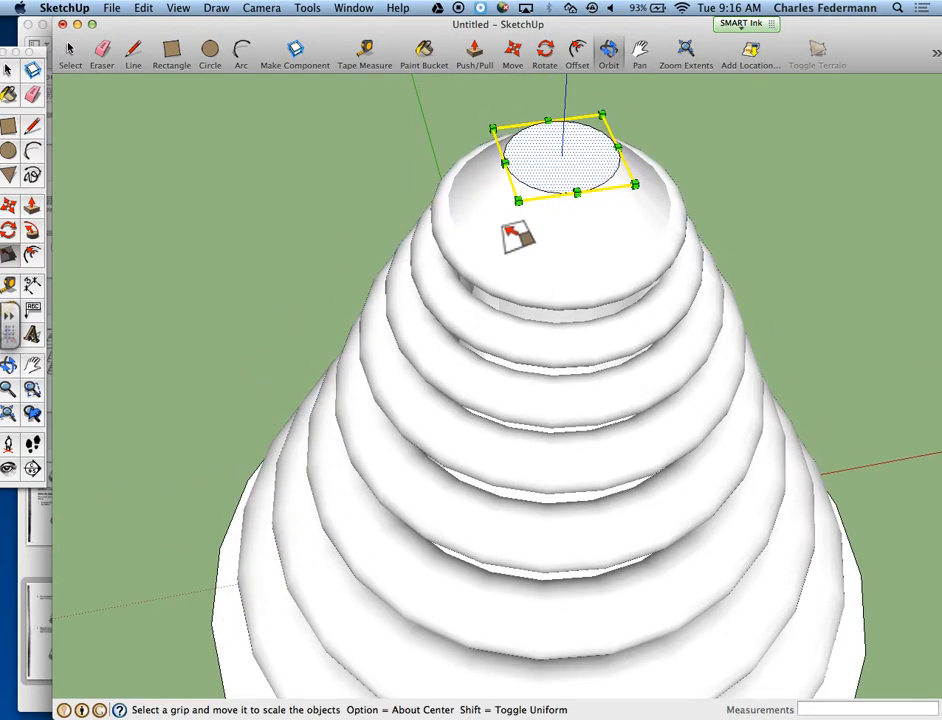
scroll(505, 204, up, 2)
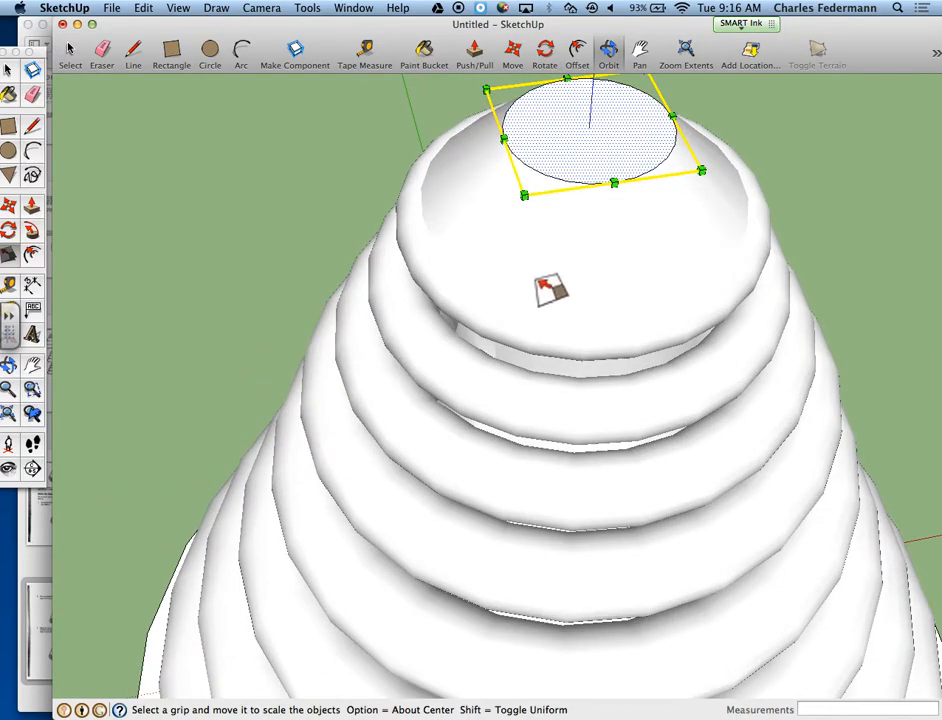
middle_drag(540, 280, 617, 173)
scroll(644, 244, down, 3)
middle_drag(648, 248, 717, 147)
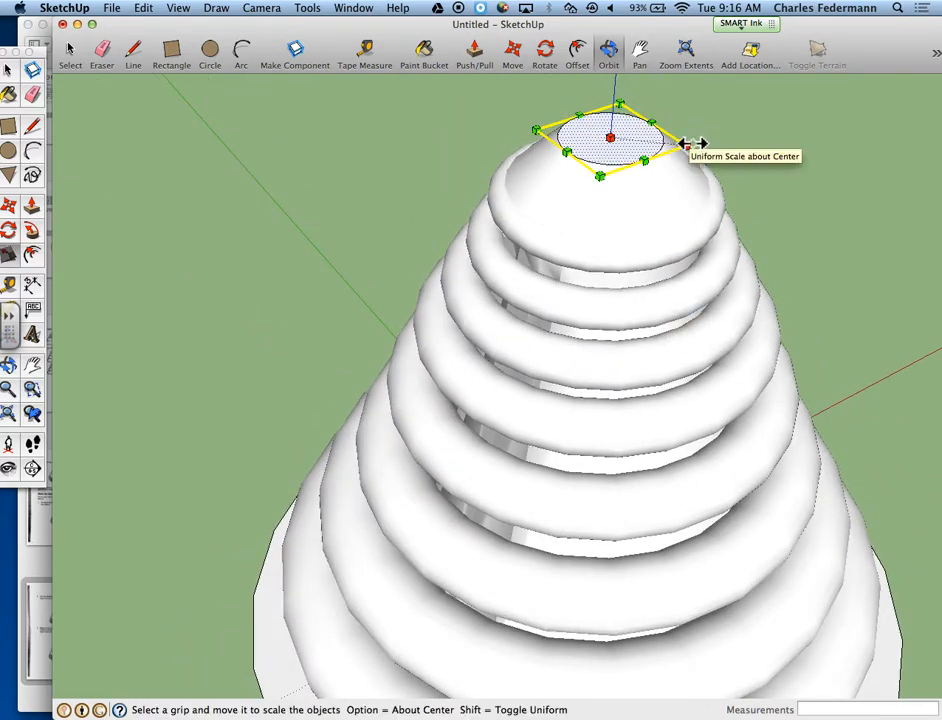
alt+drag(692, 144, 631, 144)
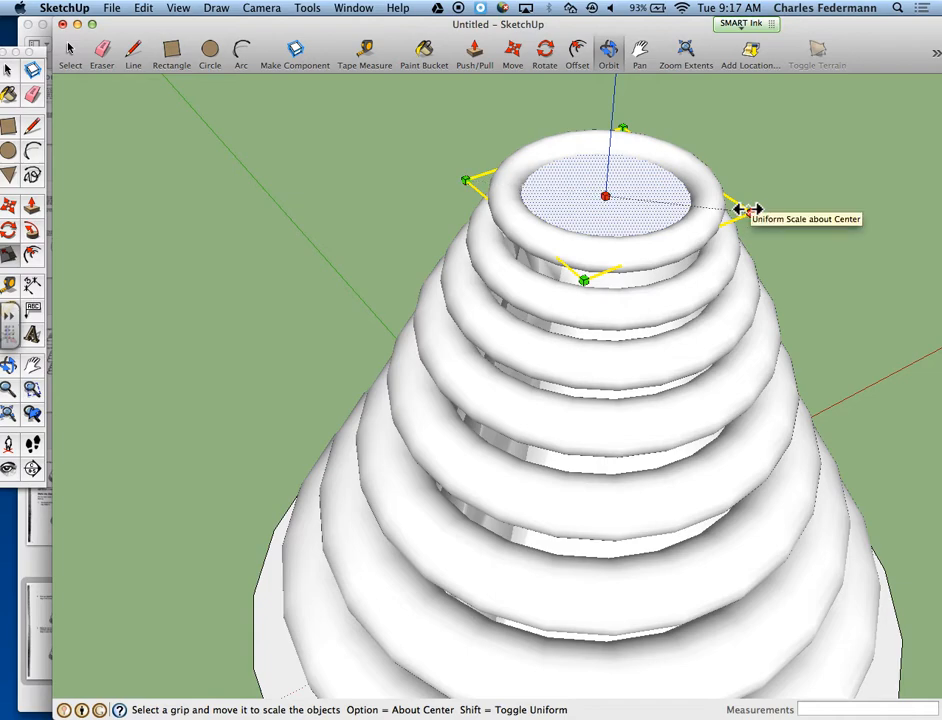
Uniformly scale the face inside the topmost ring about its center to 0.68 and pull it up into a peg
alt+drag(740, 208, 703, 207)
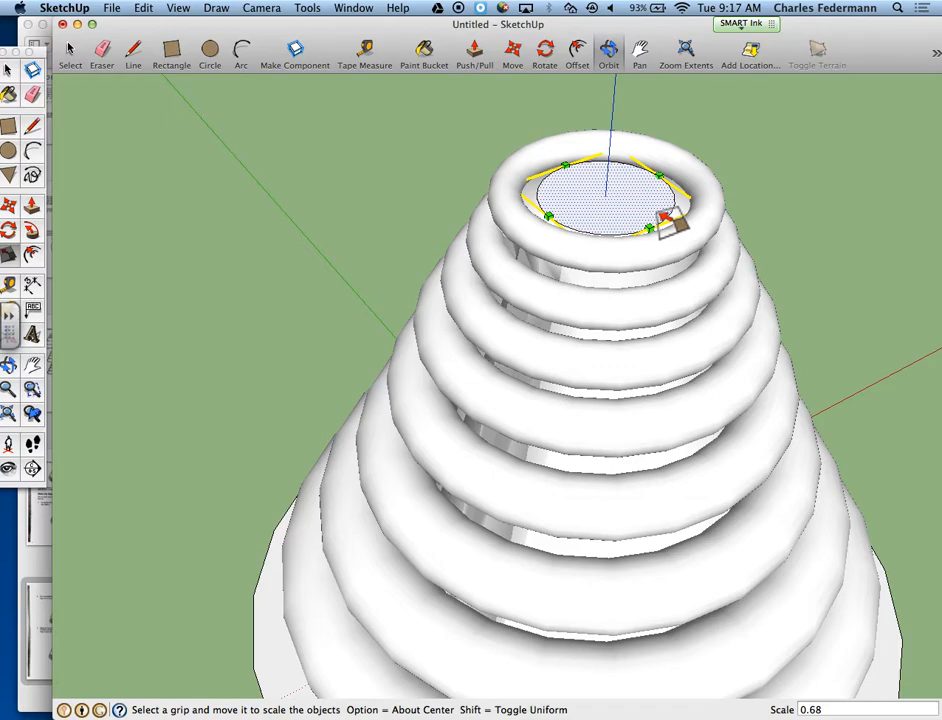
key(p)
drag(616, 217, 613, 118)
key(space)
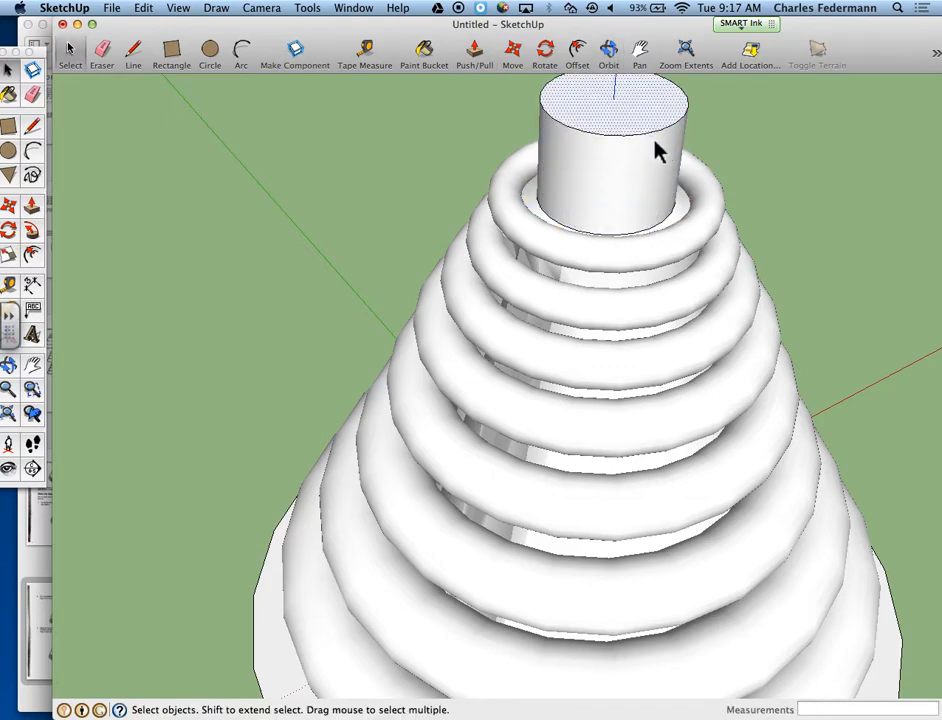
Scale the peg's top face about its center to 0.11 to taper the peg into a cone tip
key(s)
scroll(667, 124, down, 3)
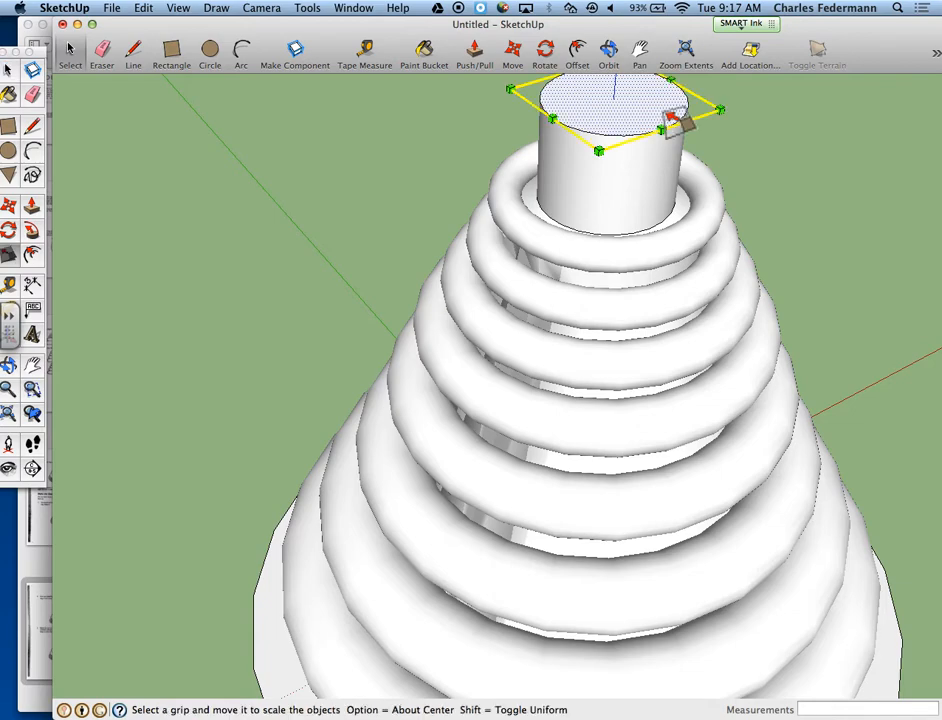
drag(700, 118, 633, 108)
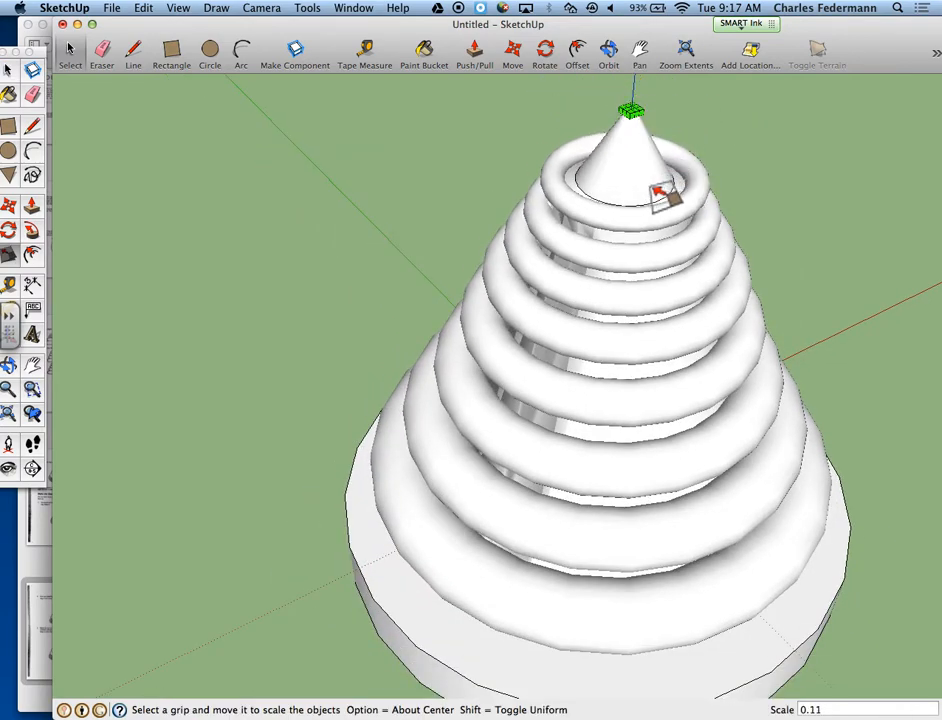
Delete the leftover flat face between the cone's base and the topmost ring
scroll(630, 198, up, 3)
middle_drag(627, 200, 567, 350)
key(space)
click(528, 275)
key(Delete)
Push/Pull the outer band of the base beneath the largest ring by 1 7/8 inches
middle_drag(543, 320, 688, 439)
scroll(688, 439, down, 5)
middle_drag(676, 551, 640, 450)
key(p)
drag(683, 551, 596, 525)
middle_drag(596, 525, 360, 273)
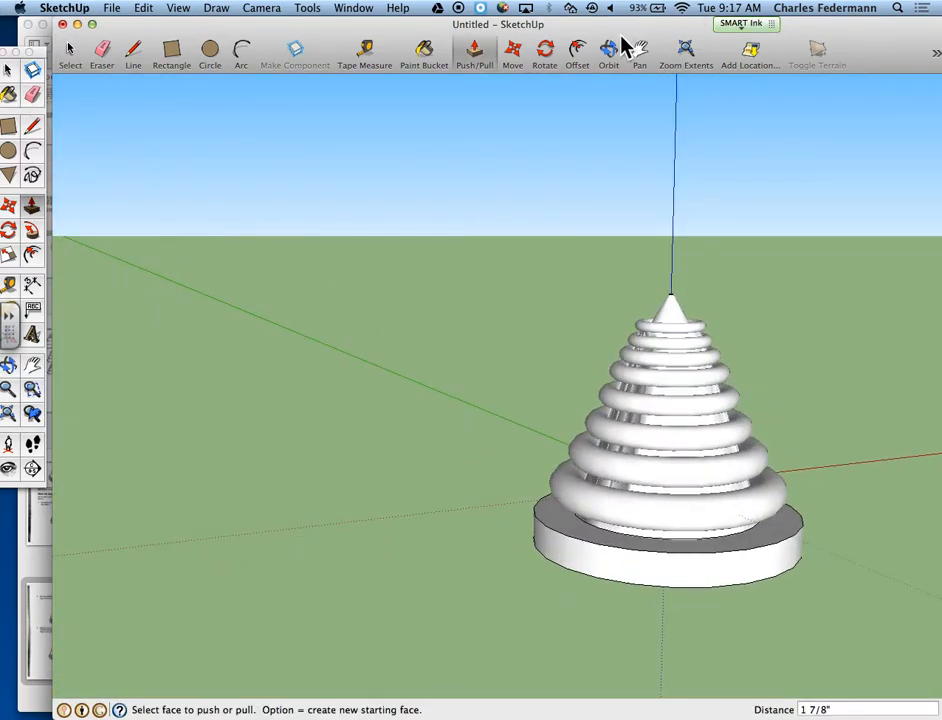
Paint the largest bottom ring Lemon yellow and repaint it with a green chosen on the color wheel
click(425, 57)
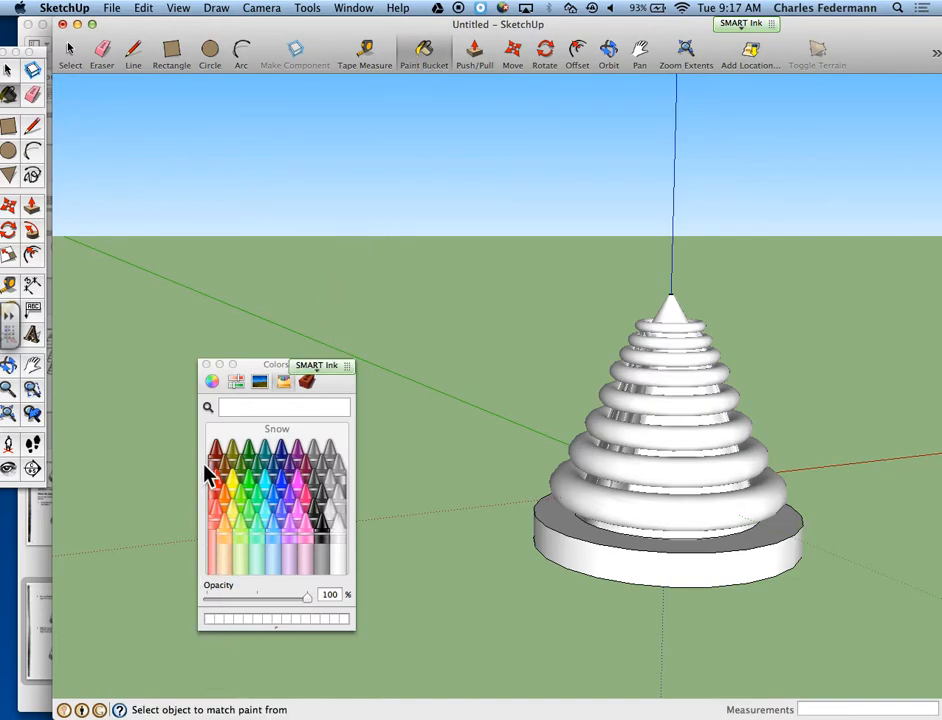
click(235, 484)
click(762, 500)
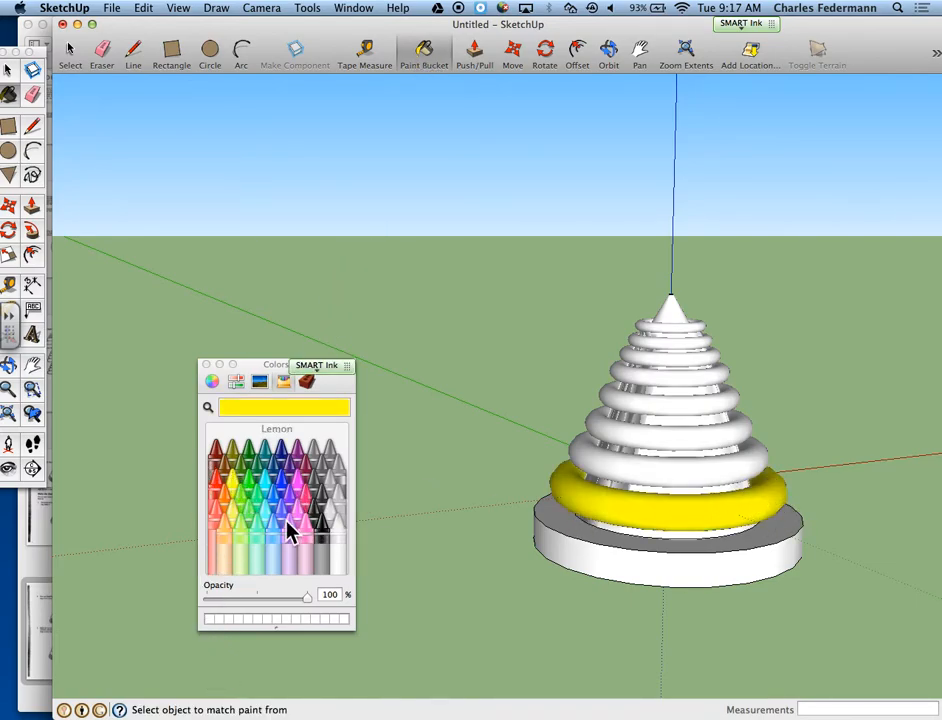
click(211, 381)
click(255, 457)
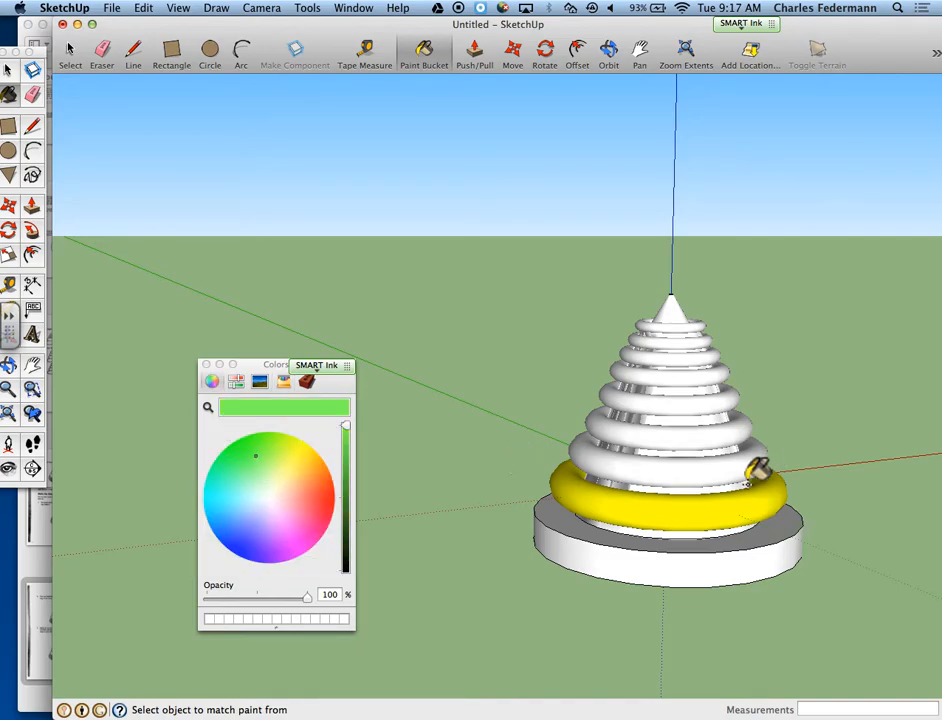
click(734, 497)
Paint the second ring from the bottom turquoise, the third blue and the fourth pink
click(233, 483)
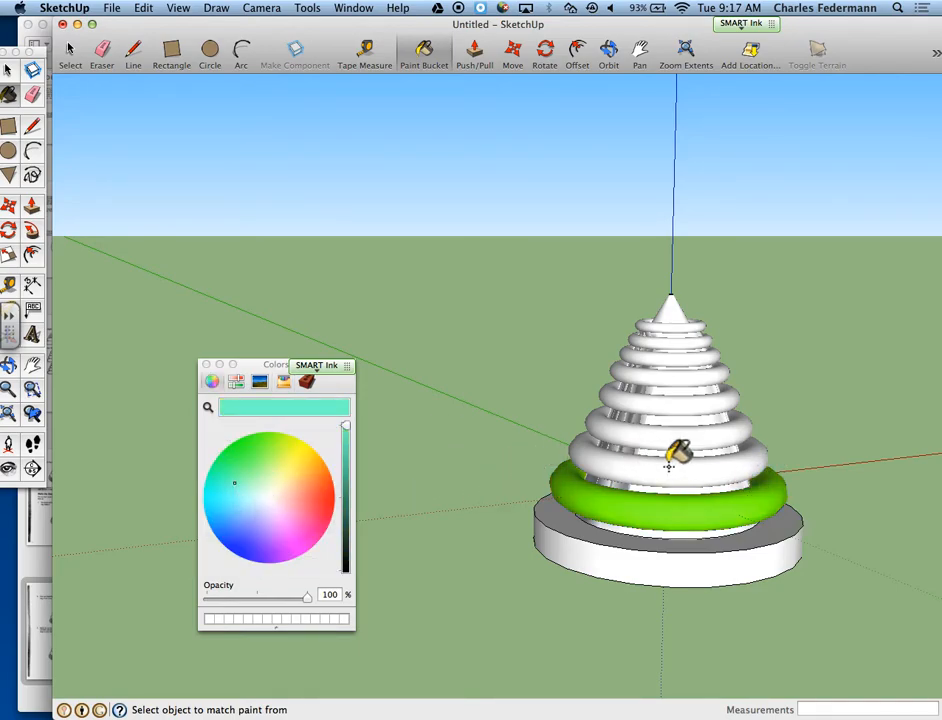
click(665, 458)
click(237, 532)
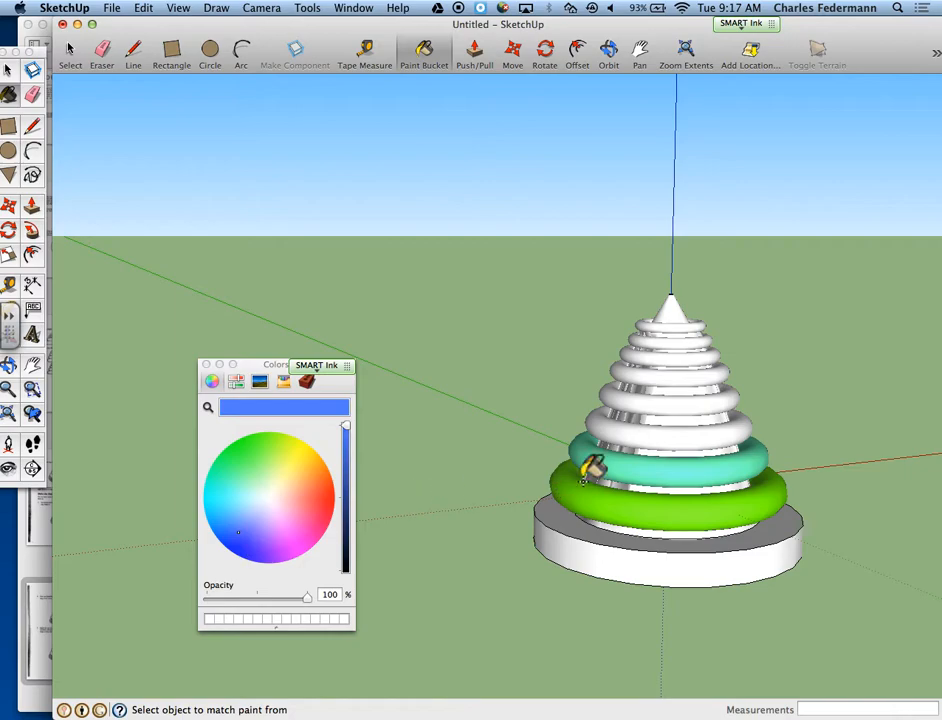
click(632, 432)
click(294, 543)
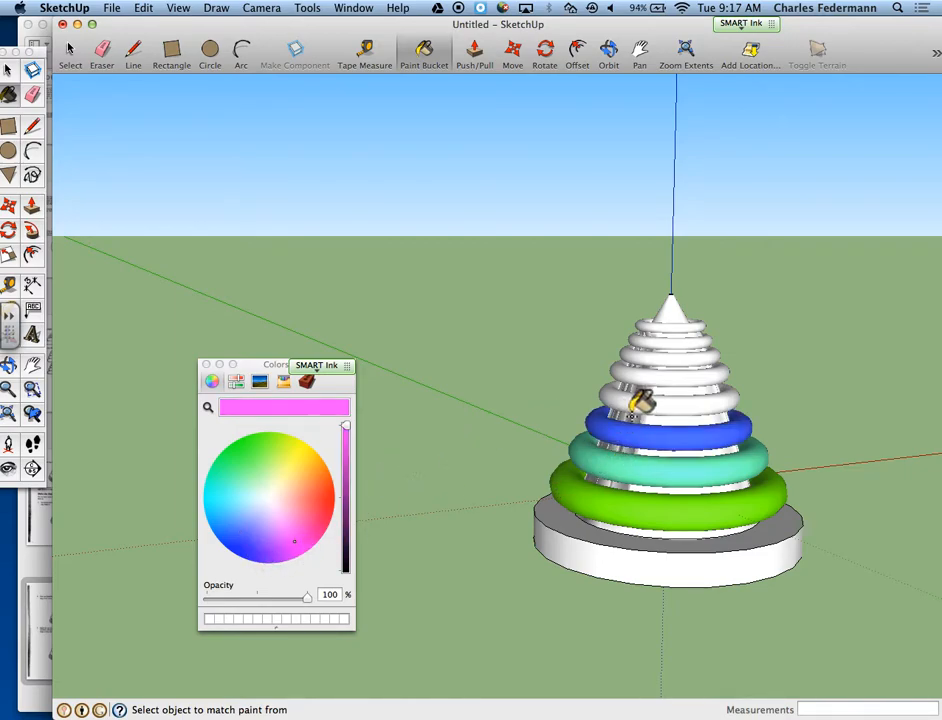
click(652, 396)
Paint the fifth ring from the bottom red, the sixth orange and the seventh golden yellow
click(325, 509)
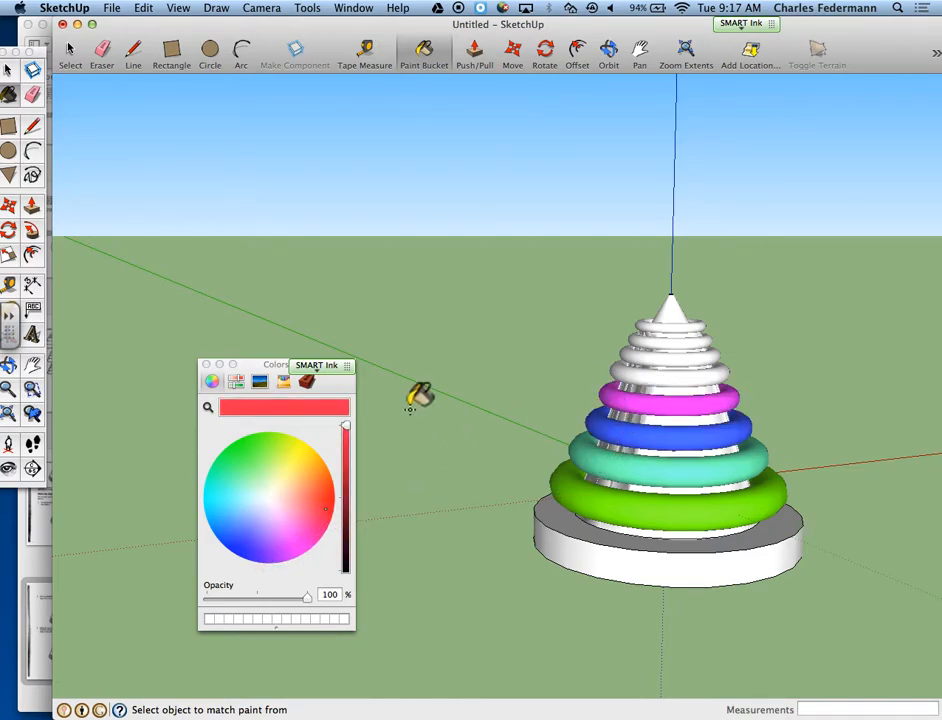
click(630, 374)
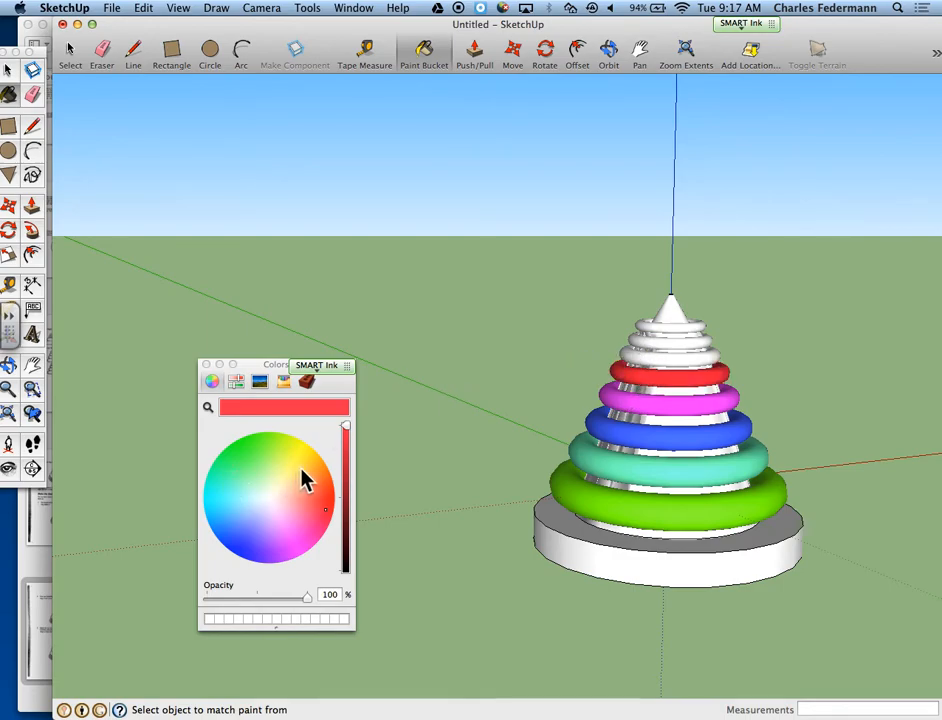
click(317, 470)
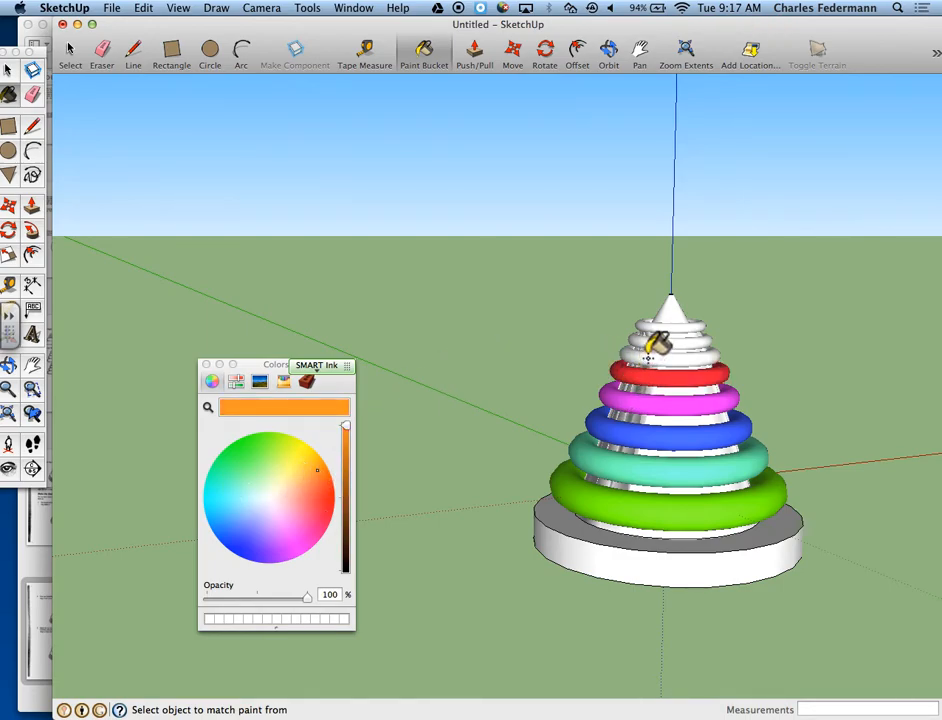
click(655, 354)
click(303, 453)
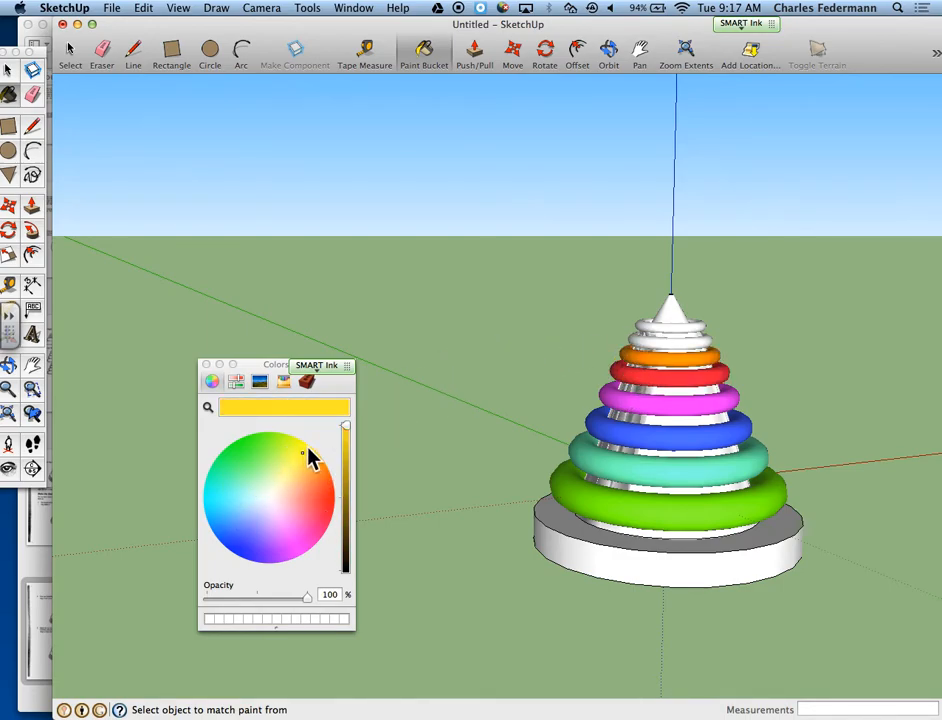
click(684, 342)
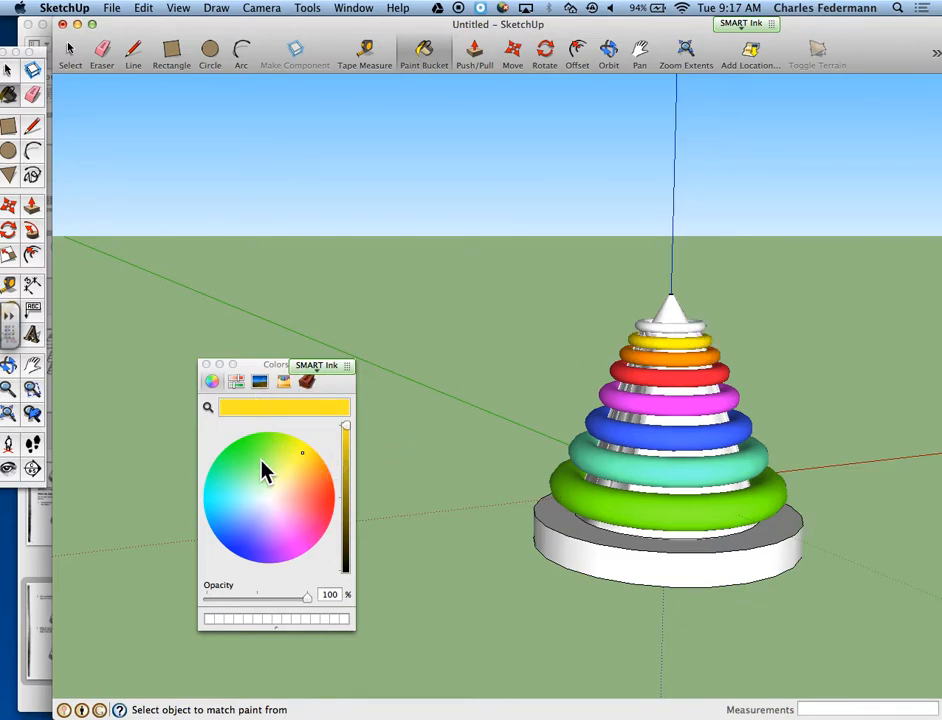
Choose a light cyan on the color wheel and paint the topmost ring with it
click(268, 500)
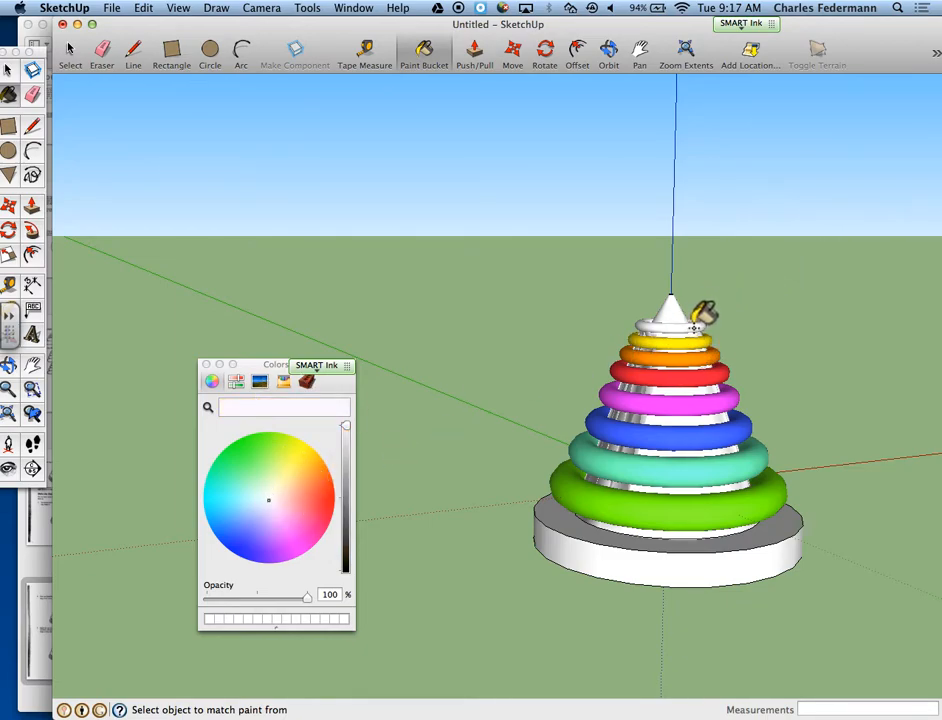
scroll(697, 326, up, 5)
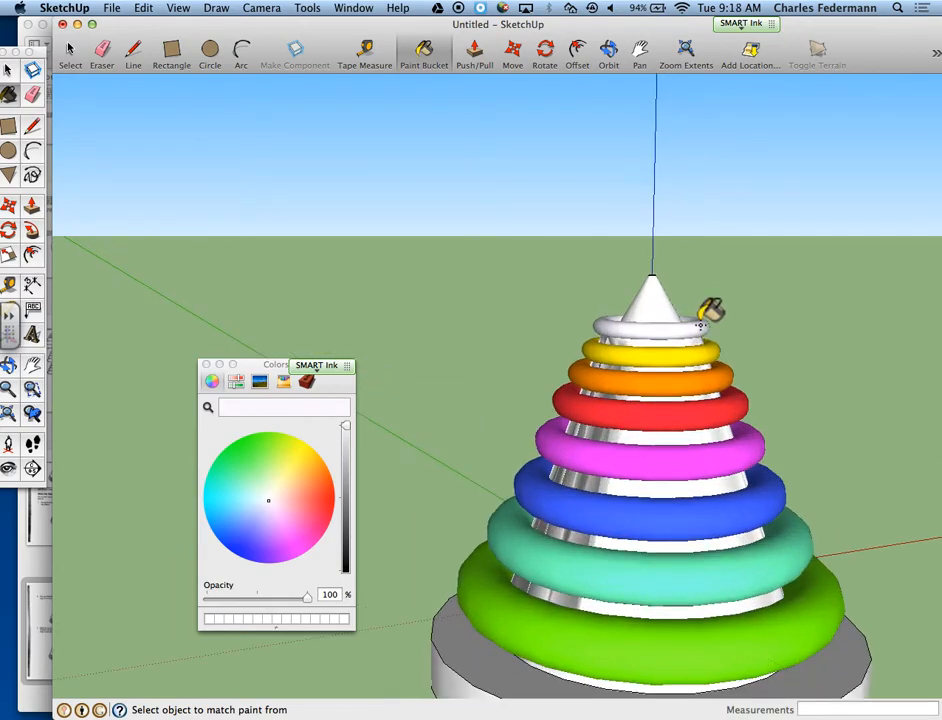
middle_drag(703, 323, 660, 500)
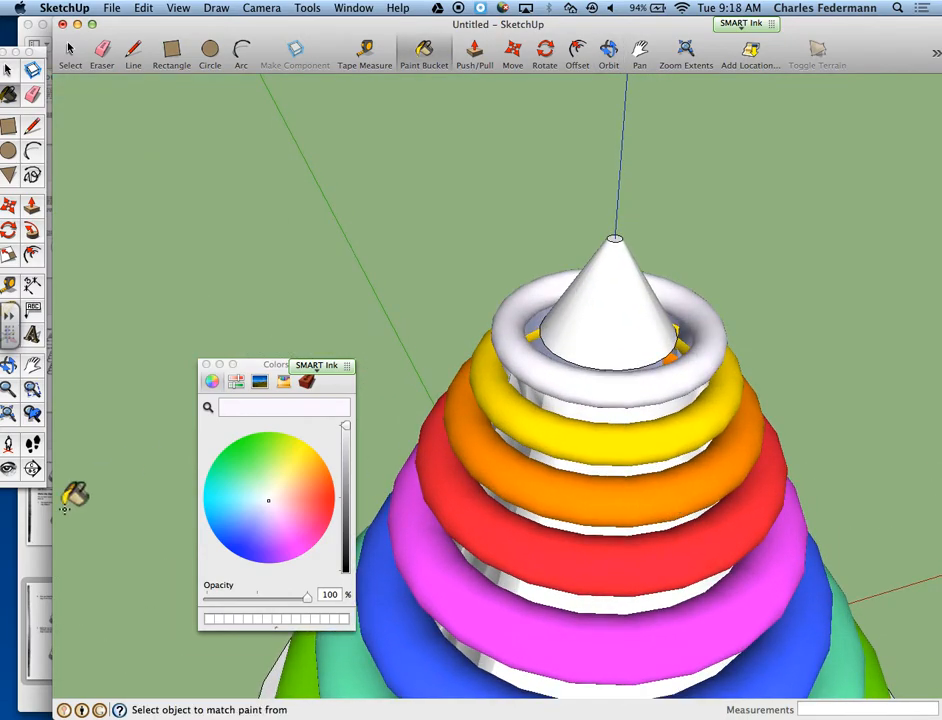
click(248, 442)
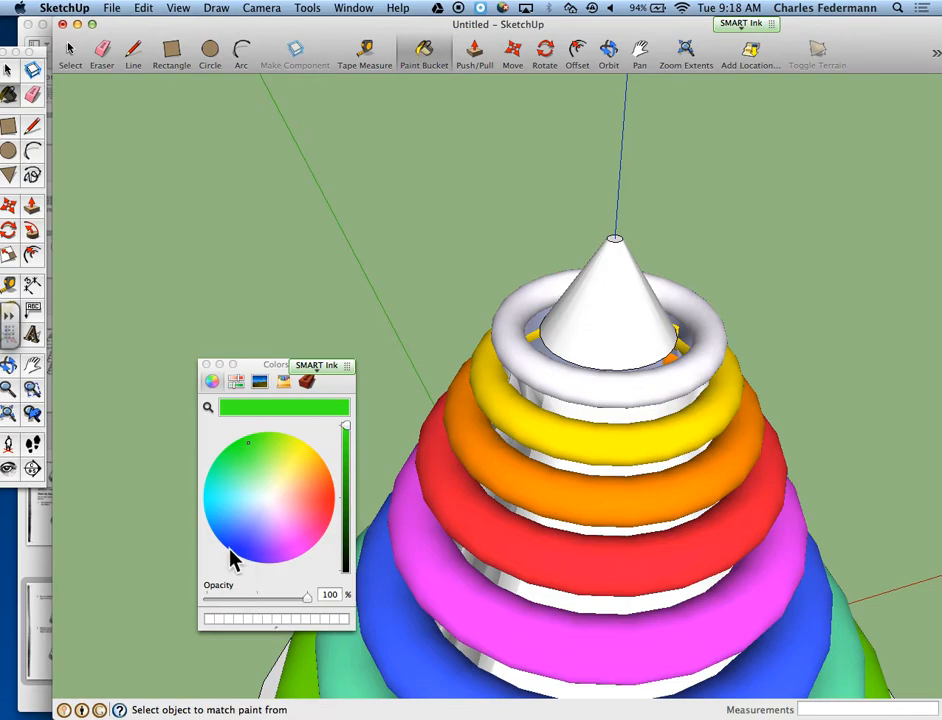
click(222, 500)
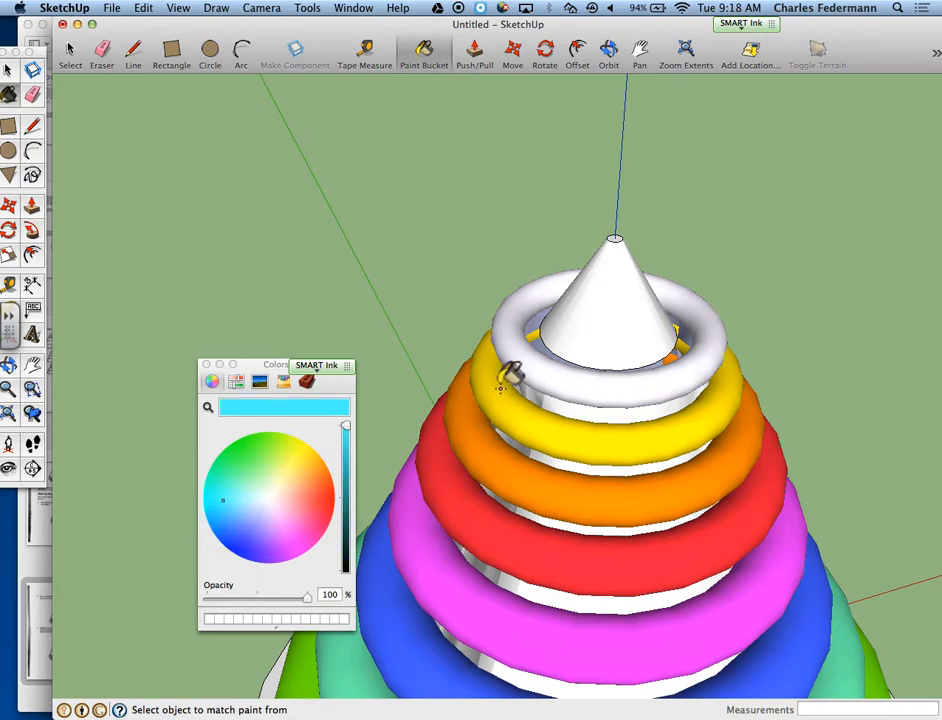
click(619, 386)
Paint the outer side of the base with the same light cyan
scroll(620, 386, down, 1)
scroll(618, 391, down, 4)
middle_drag(627, 440, 618, 378)
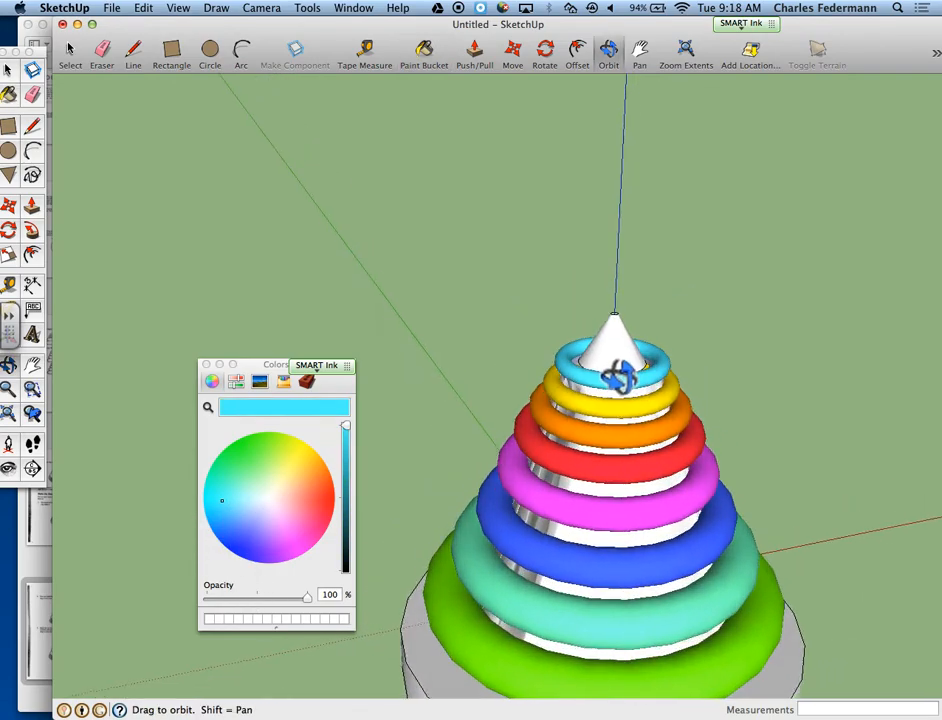
mouse_move(645, 582)
middle_down()
mouse_move(645, 485)
mouse_move(711, 446)
middle_up()
scroll(675, 557, down, 3)
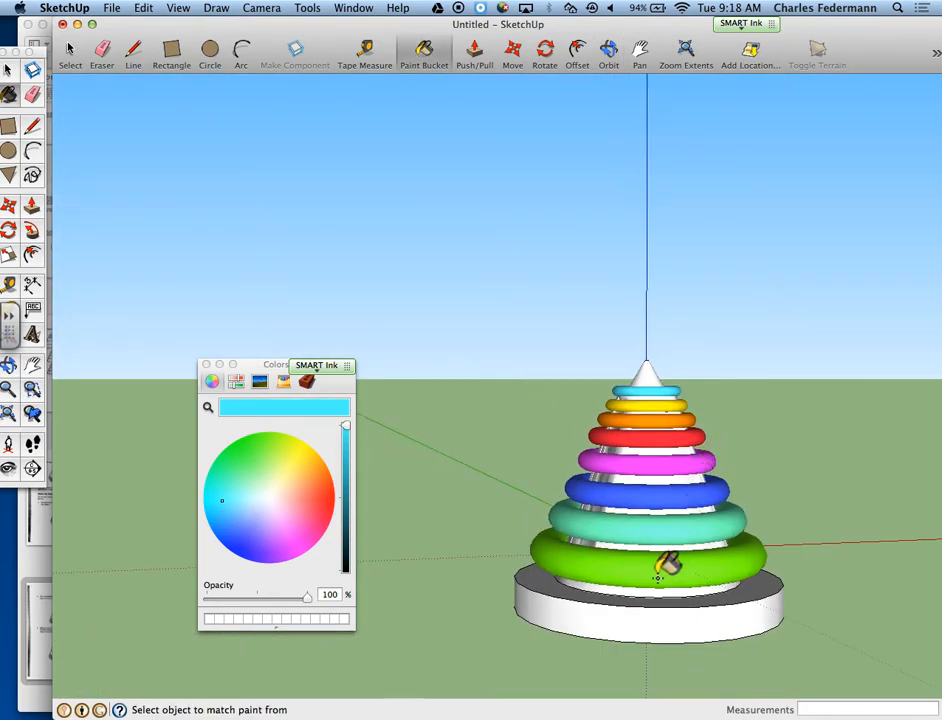
click(645, 617)
middle_drag(645, 622, 600, 683)
scroll(542, 611, up, 4)
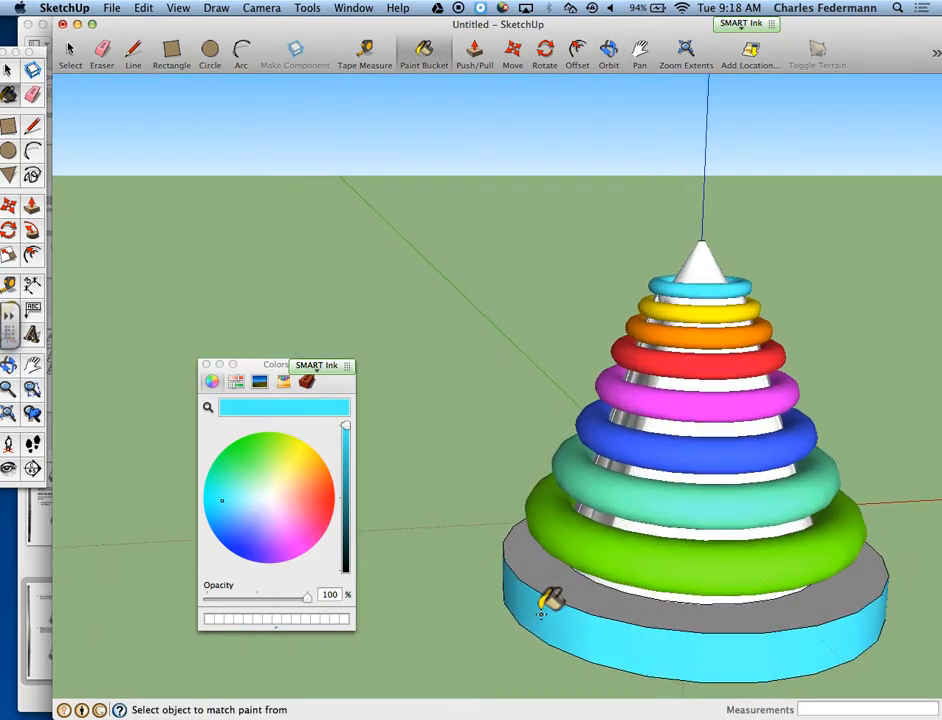
scroll(542, 611, down, 3)
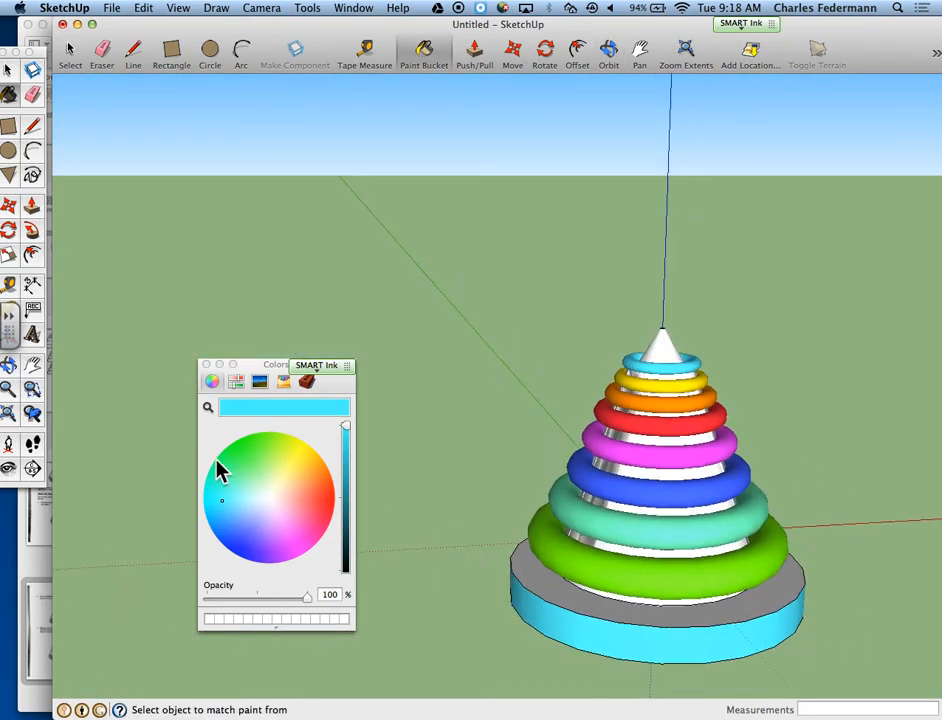
Attach a leader text label to the cone's tip with the lines "Name", "Period", "date" and "Round things."
click(32, 308)
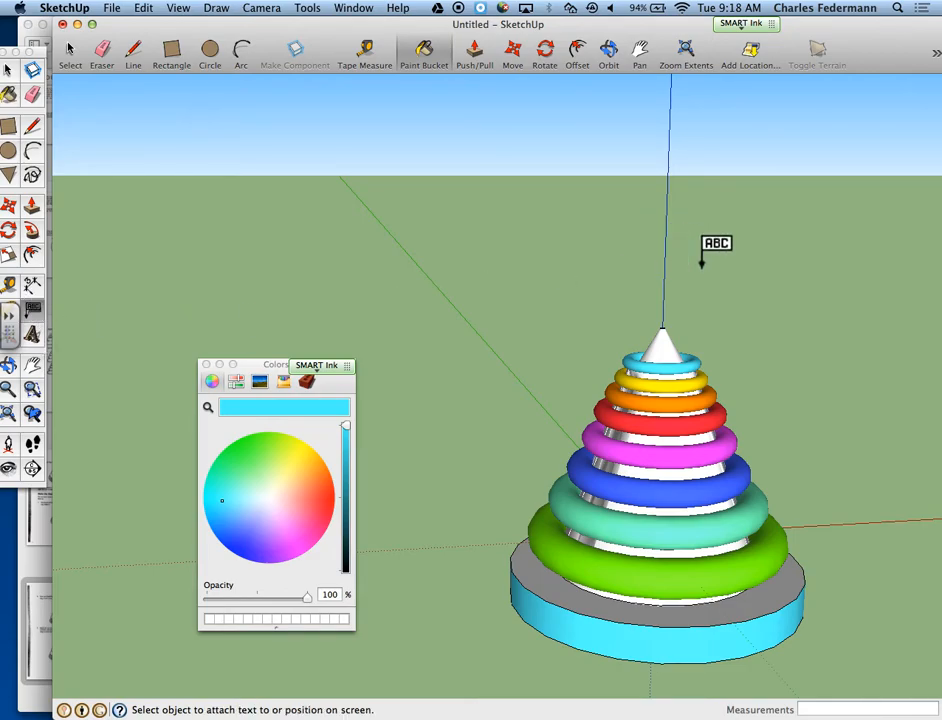
click(662, 328)
click(762, 259)
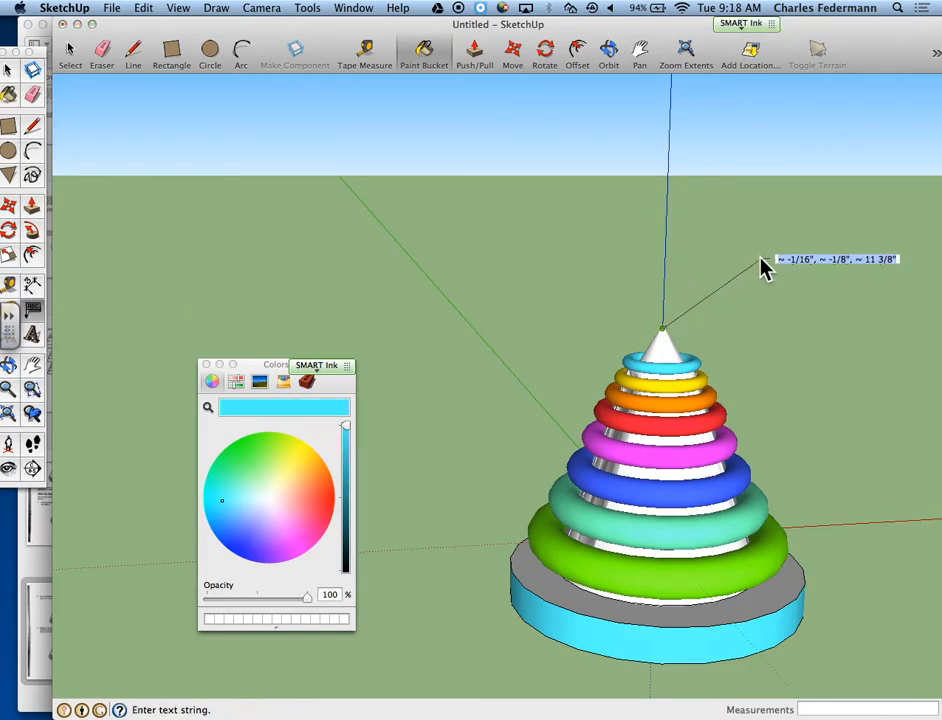
text(Name)
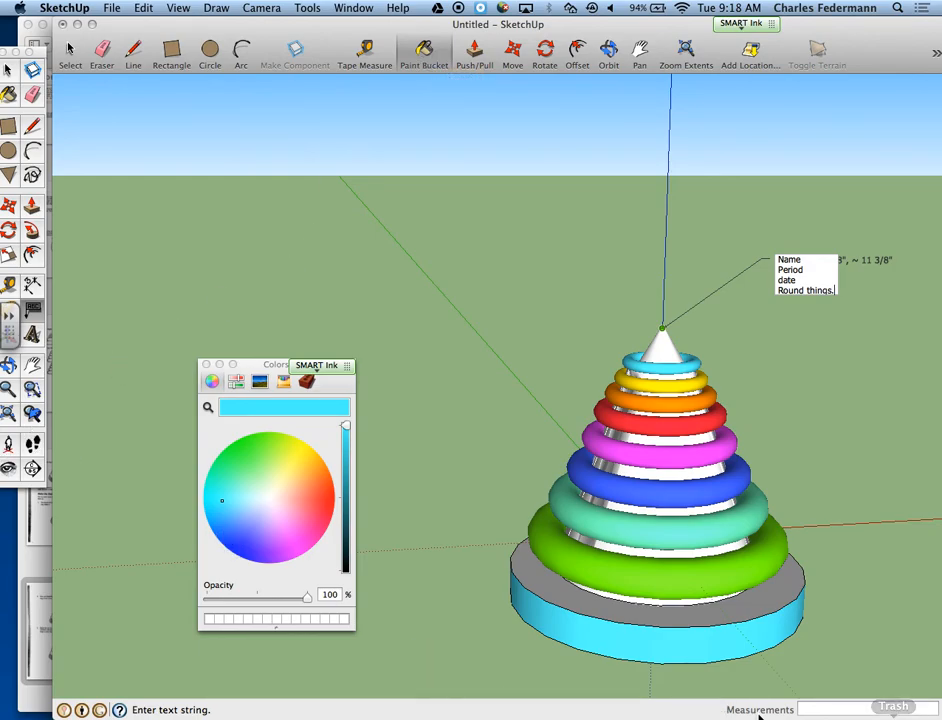
click(714, 716)
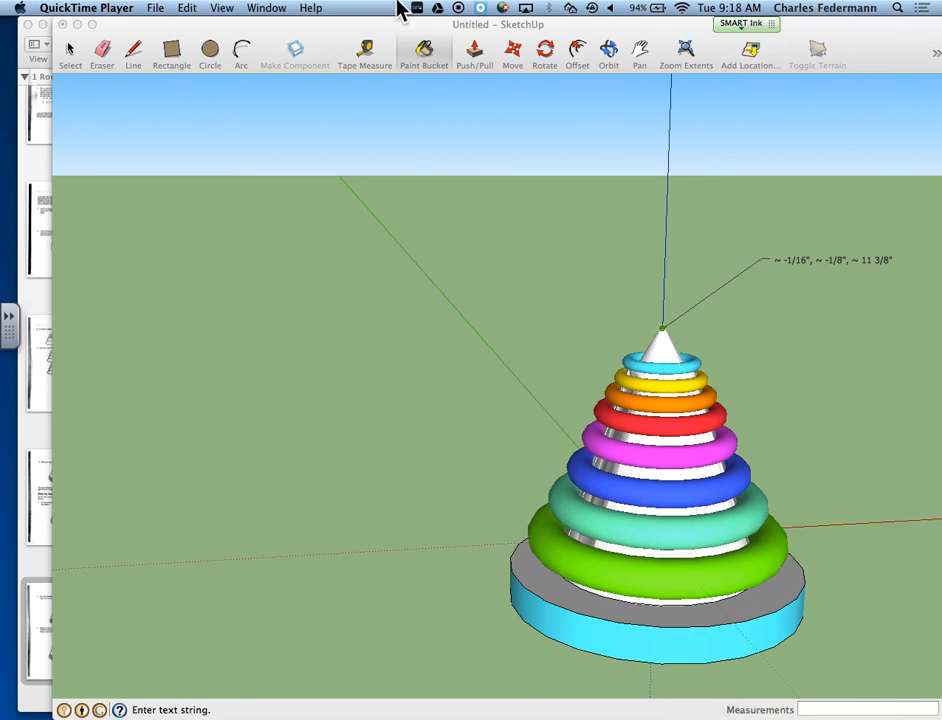